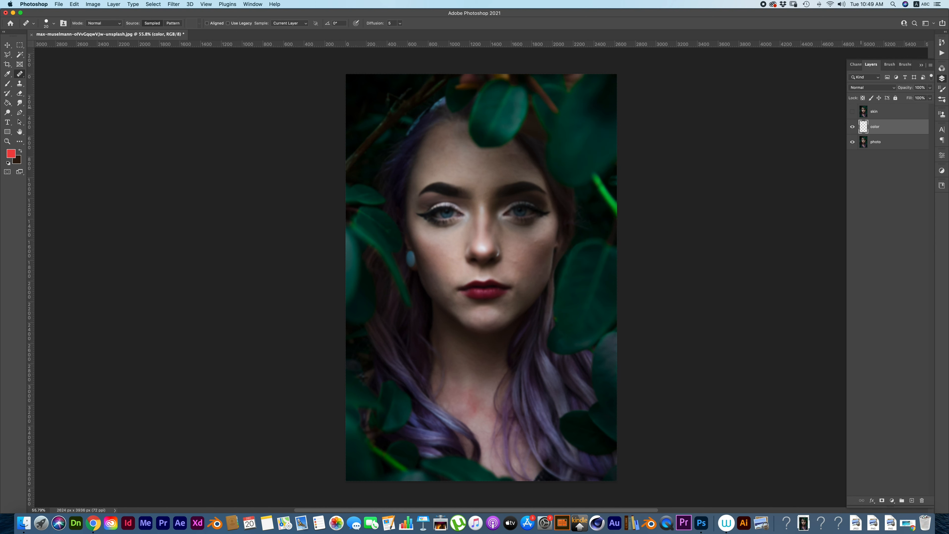
Step: Apply the color layer to the skin layer with Subtract blending, and set the skin layer's blend mode to Linear Light
click(93, 4)
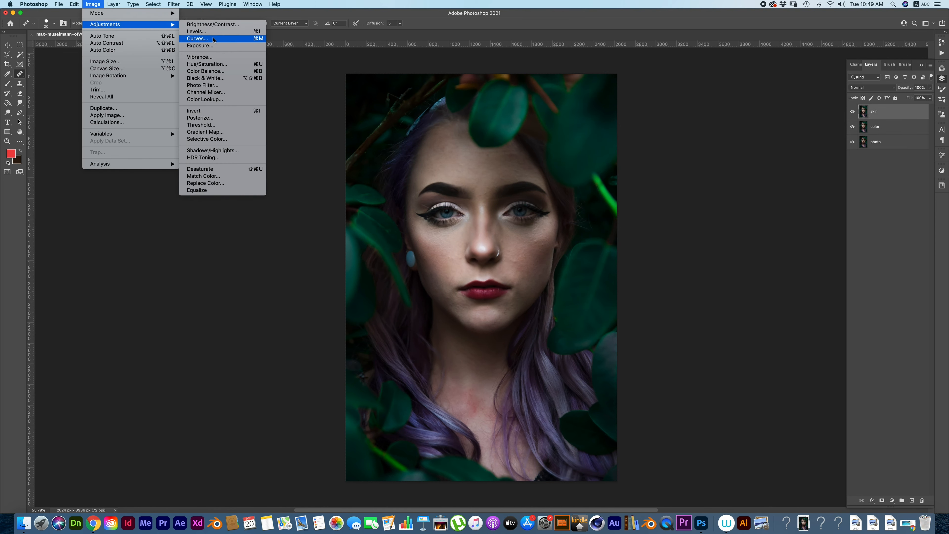
click(141, 116)
click(465, 163)
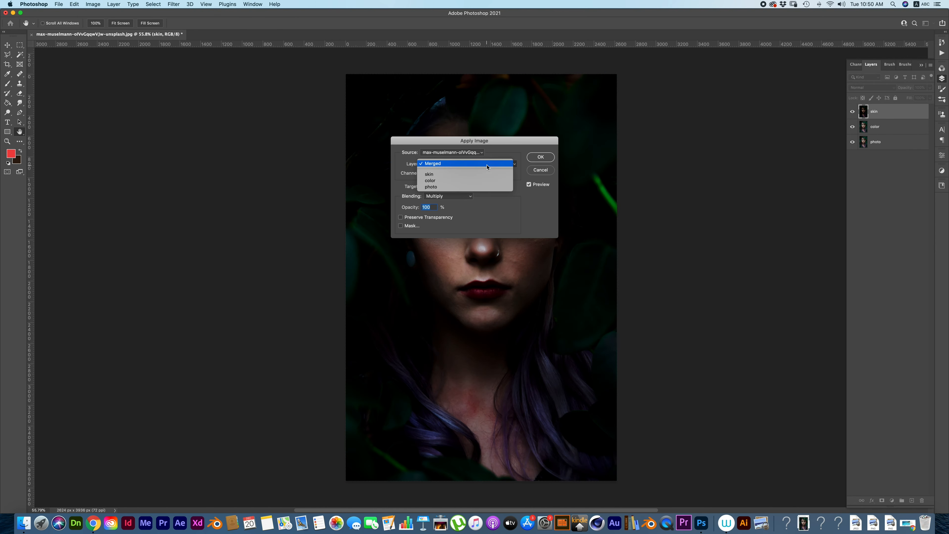
click(456, 181)
click(456, 196)
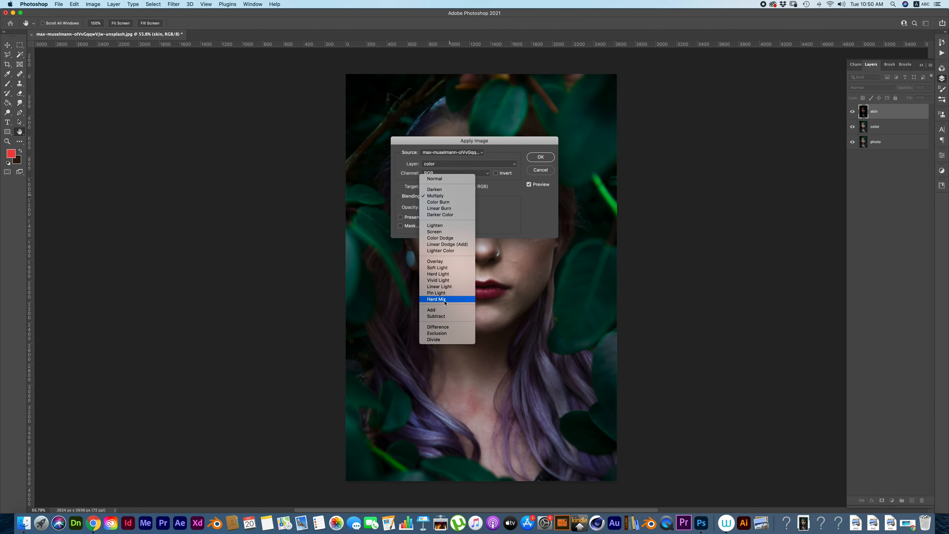
click(436, 316)
click(541, 157)
click(872, 87)
click(871, 189)
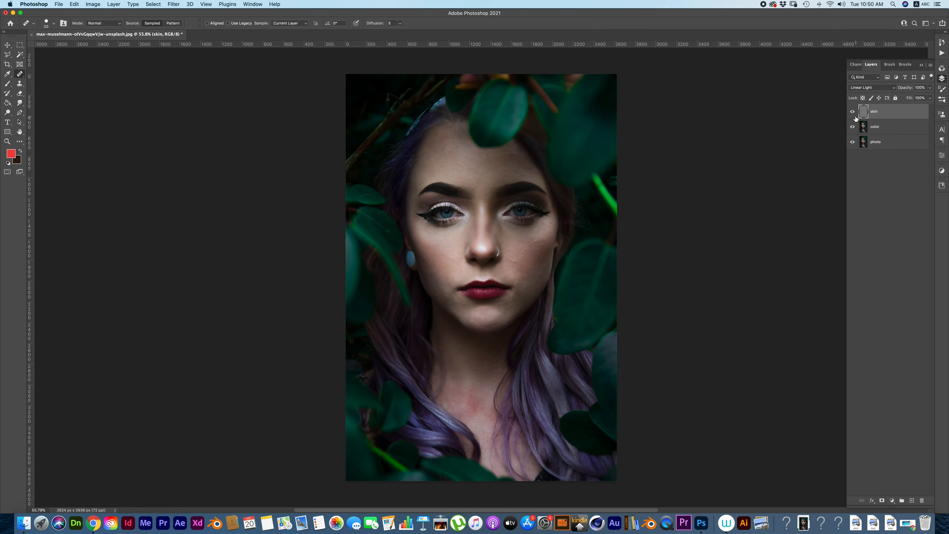
Step: Heal the small blemishes on the forehead on the skin layer with a 20 px Healing Brush
drag(536, 169, 563, 197)
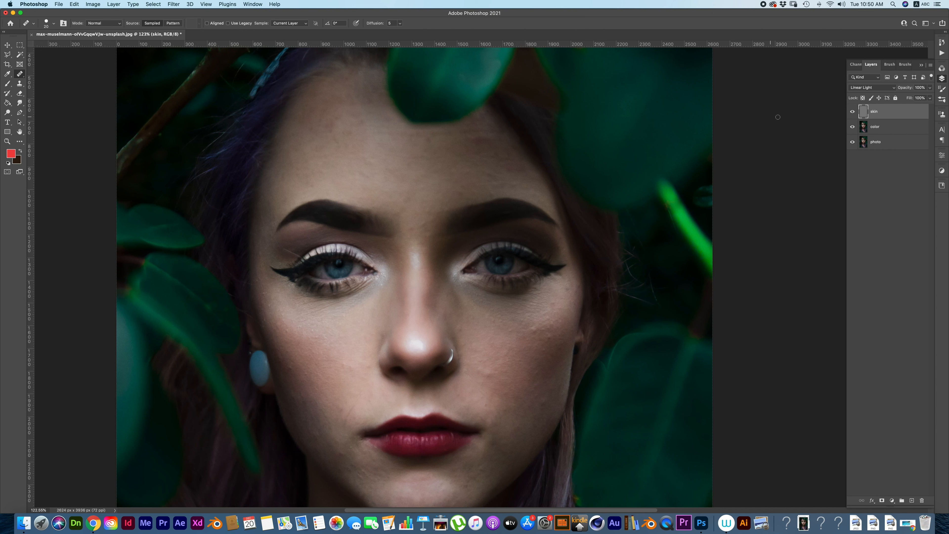
right_click(441, 171)
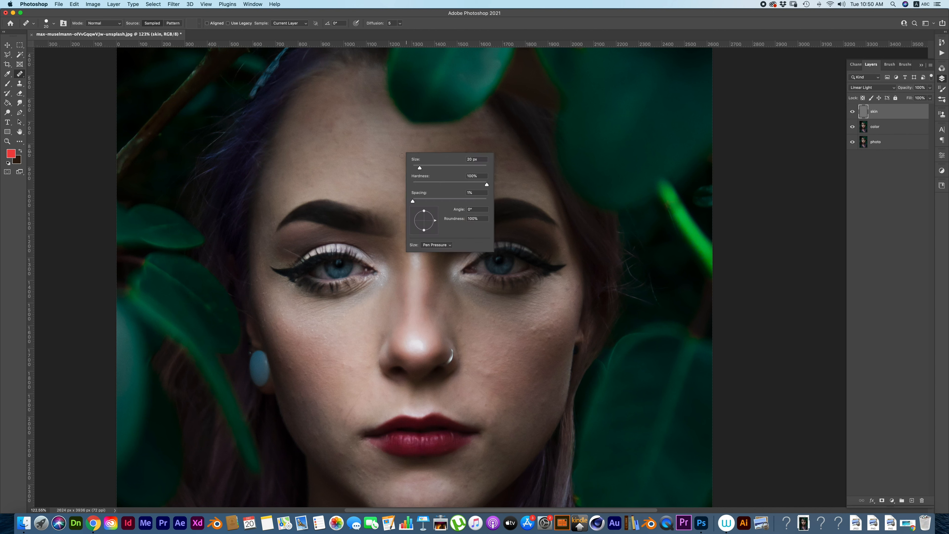
alt+click(343, 152)
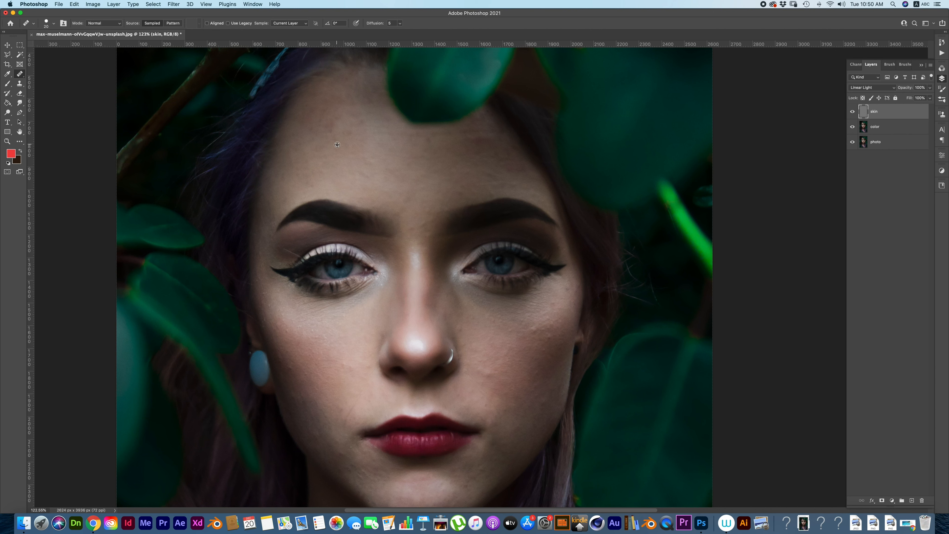
click(324, 146)
click(395, 154)
click(390, 142)
Step: Heal the spots on the cheek beside the blue earring and below the outer eye corner
drag(393, 243, 371, 177)
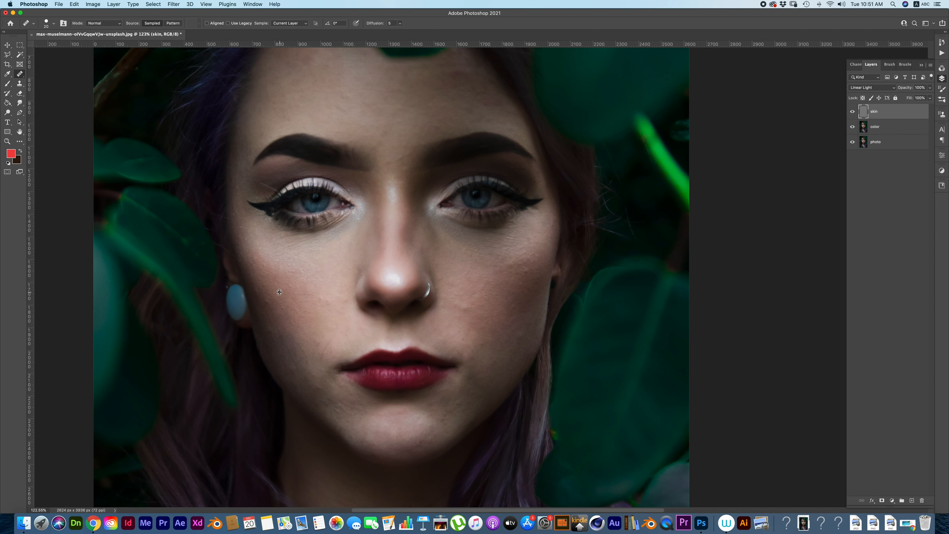
scroll(280, 283, up, 3)
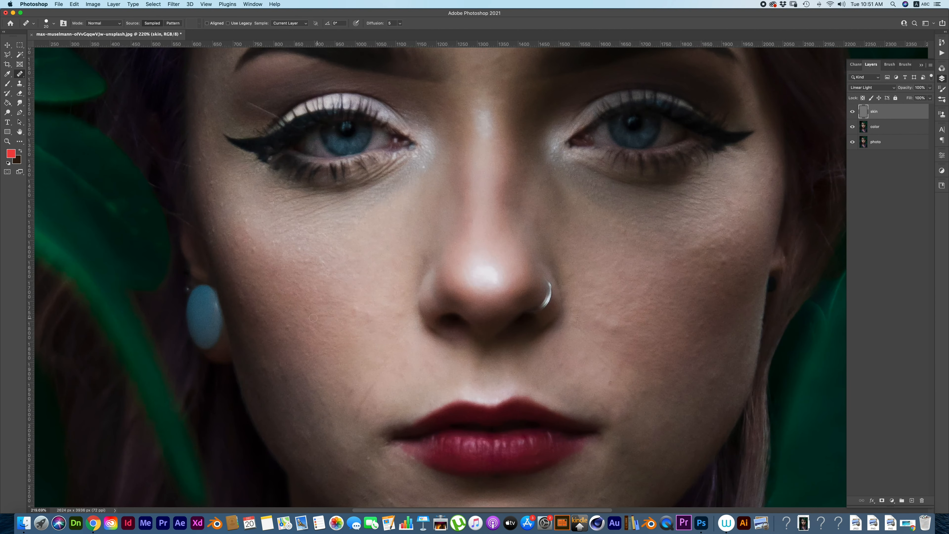
drag(285, 327, 291, 331)
drag(245, 225, 247, 237)
click(253, 240)
alt+click(236, 222)
drag(211, 236, 213, 243)
drag(355, 291, 322, 294)
Step: Heal the skin texture from the mouth corner down to the jaw on the blue-earring side
drag(442, 330, 403, 241)
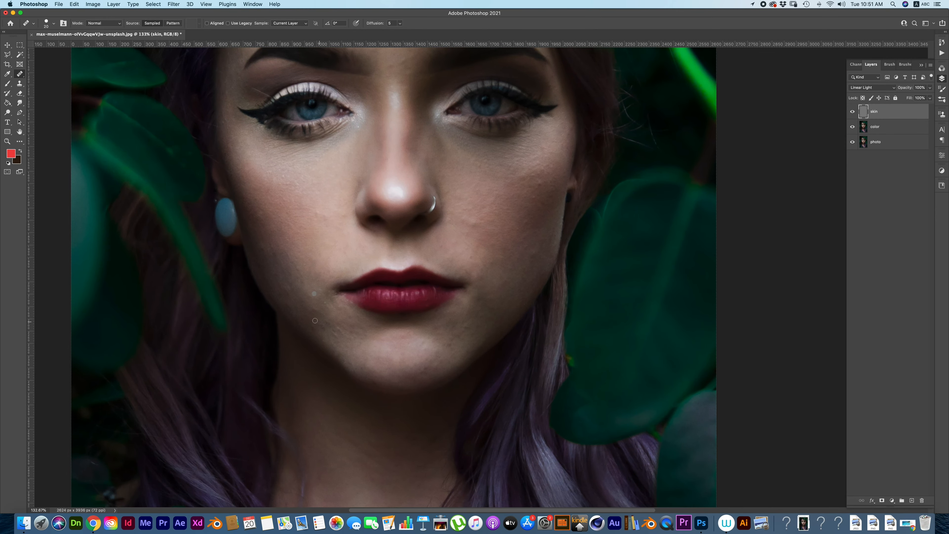
drag(321, 303, 335, 326)
alt+click(367, 342)
mouse_move(346, 341)
mouse_down()
mouse_move(351, 363)
mouse_move(364, 358)
mouse_move(309, 340)
mouse_up()
alt+click(363, 339)
alt+click(364, 355)
alt+click(333, 357)
alt+click(324, 354)
alt+click(378, 393)
drag(361, 398, 365, 400)
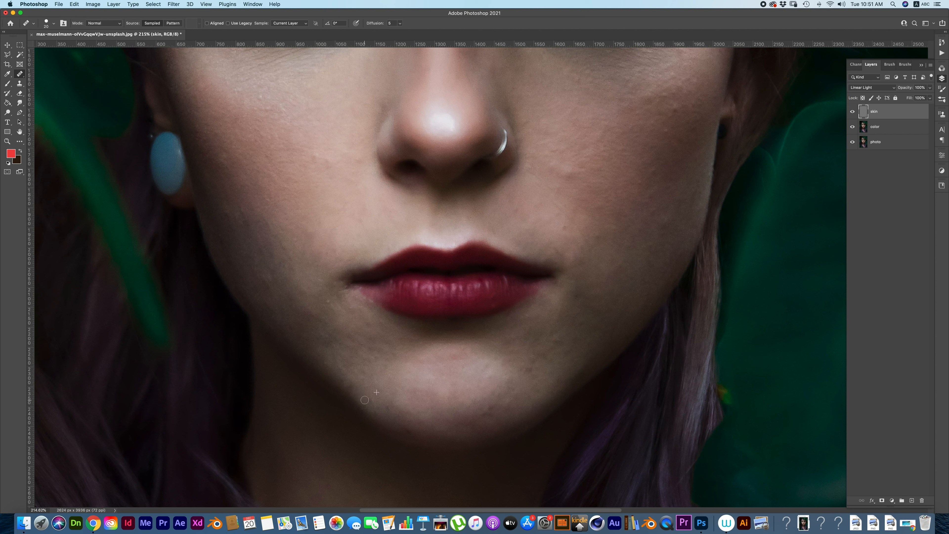
Step: Heal the uneven spots along the lower edge of the chin from freshly sampled skin
alt+click(413, 409)
click(413, 433)
alt+click(427, 426)
click(413, 430)
alt+click(429, 405)
click(440, 424)
click(387, 409)
alt+click(468, 408)
mouse_move(492, 409)
mouse_down()
mouse_move(492, 418)
mouse_move(490, 409)
mouse_up()
alt+click(459, 420)
Step: Heal the blemishes where the chin meets the jaw on the nose-ring side
alt+click(509, 402)
click(460, 423)
alt+click(527, 398)
click(504, 393)
alt+click(545, 393)
click(529, 405)
alt+click(545, 381)
click(525, 372)
Step: Heal the blemishes beside the mouth and along the jawline on the nose-ring side
alt+click(546, 365)
click(528, 360)
alt+click(563, 352)
click(551, 345)
click(565, 365)
alt+click(589, 304)
click(575, 297)
click(560, 350)
alt+click(542, 351)
click(556, 337)
alt+click(549, 362)
click(608, 377)
Step: Heal the bumps and texture marks on the cheek next to the nose ring
click(678, 217)
click(648, 232)
alt+click(621, 241)
drag(596, 235, 461, 328)
alt+click(540, 192)
mouse_move(529, 200)
mouse_down()
mouse_move(487, 240)
mouse_move(516, 216)
mouse_move(505, 216)
mouse_move(507, 258)
mouse_move(493, 267)
mouse_up()
alt+click(473, 229)
alt+click(465, 247)
alt+click(458, 279)
click(468, 278)
alt+click(485, 265)
alt+click(483, 288)
click(500, 290)
drag(472, 302, 470, 298)
Step: Heal the spots on the outer part of the nose-ring-side cheek, towards the ear
alt+click(533, 256)
click(524, 275)
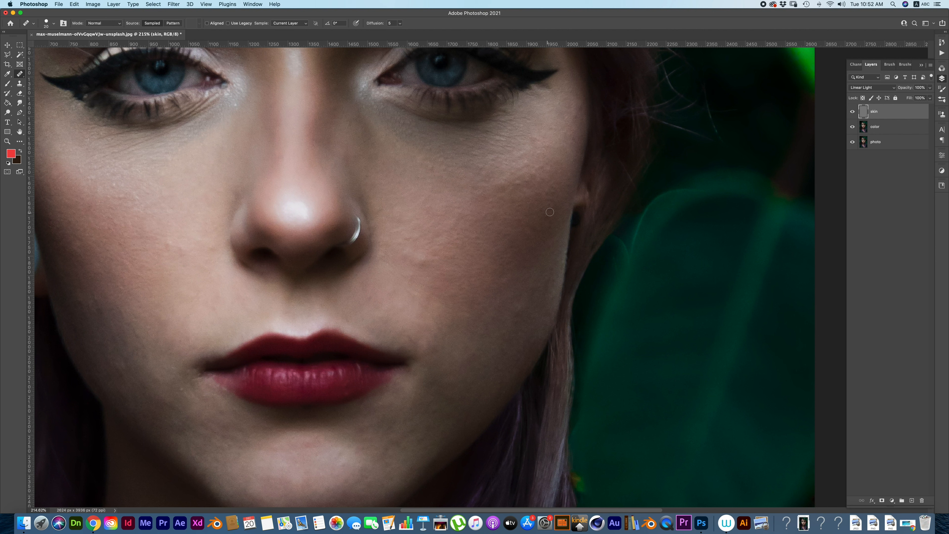
click(547, 190)
click(520, 239)
alt+click(531, 240)
drag(540, 184, 533, 175)
Step: Heal the remaining blemishes around the mouth, chin and neck on the skin layer
scroll(460, 313, down, 3)
scroll(368, 426, up, 5)
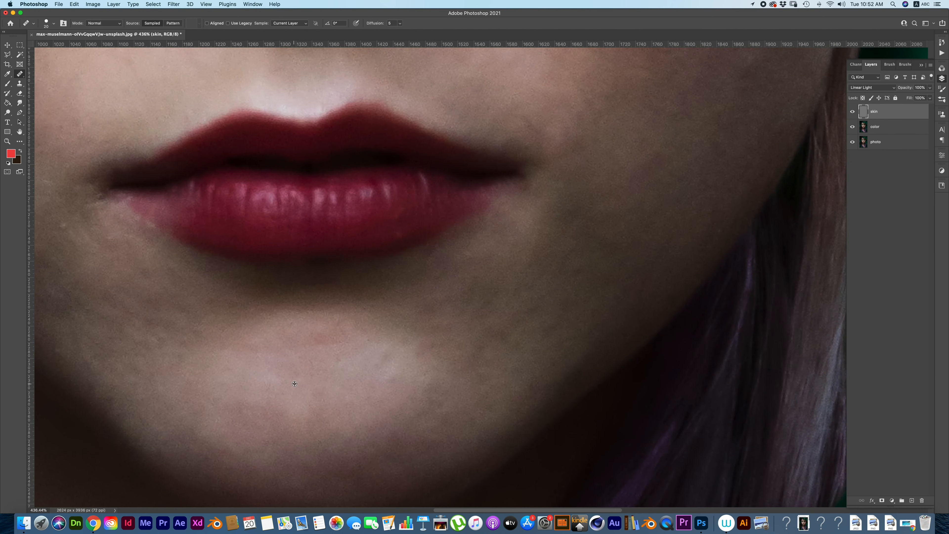
scroll(403, 295, down, 2)
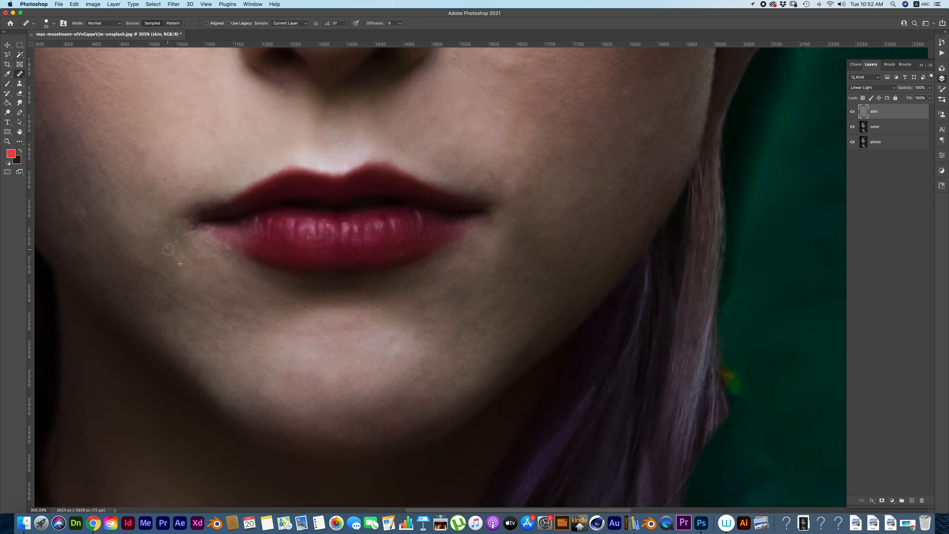
drag(430, 274, 240, 331)
drag(418, 450, 441, 451)
drag(468, 326, 493, 286)
alt+click(384, 430)
click(402, 421)
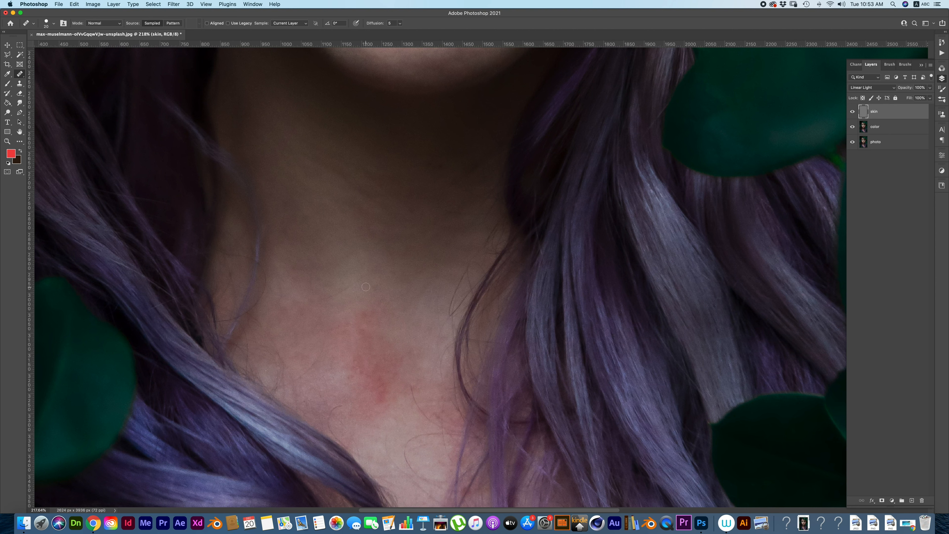
drag(396, 317, 283, 138)
drag(408, 220, 448, 283)
Step: Hide the skin layer, make the color layer active and choose the Mixer Brush
click(853, 112)
click(876, 128)
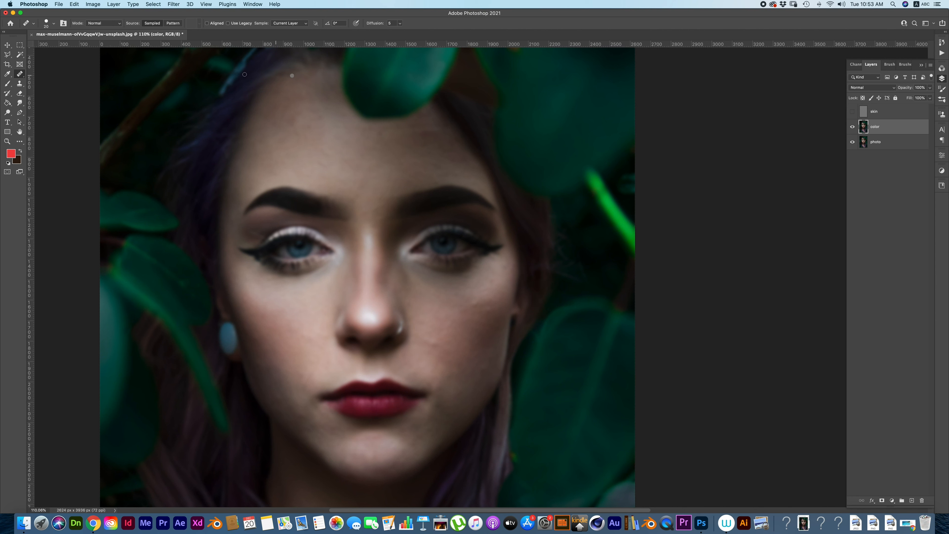
click(10, 86)
click(36, 105)
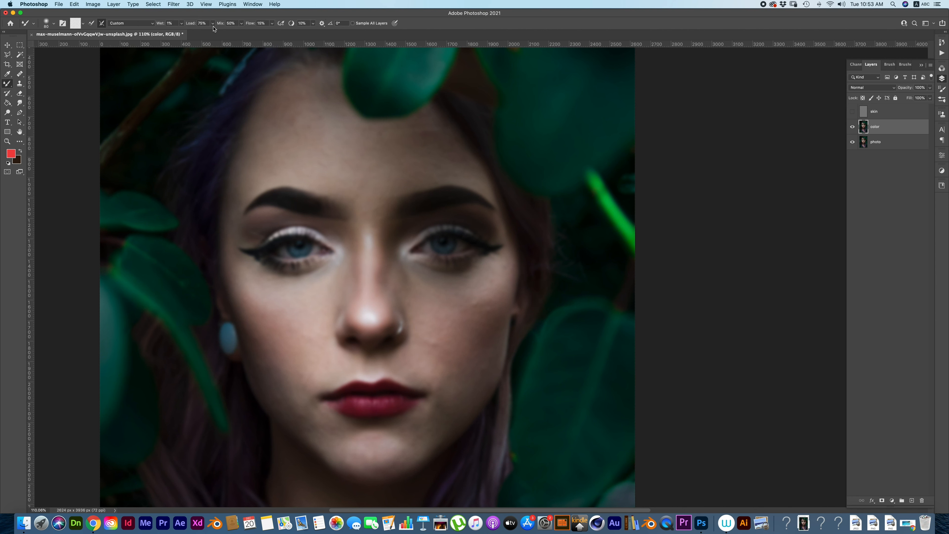
Step: Blend the uneven tones of the forehead on the color layer, bringing the Mixer Brush size to 150 px
key(bracketright)
key(bracketright)
key(bracketright)
key(bracketright)
key(r)
drag(250, 181, 307, 265)
key(b)
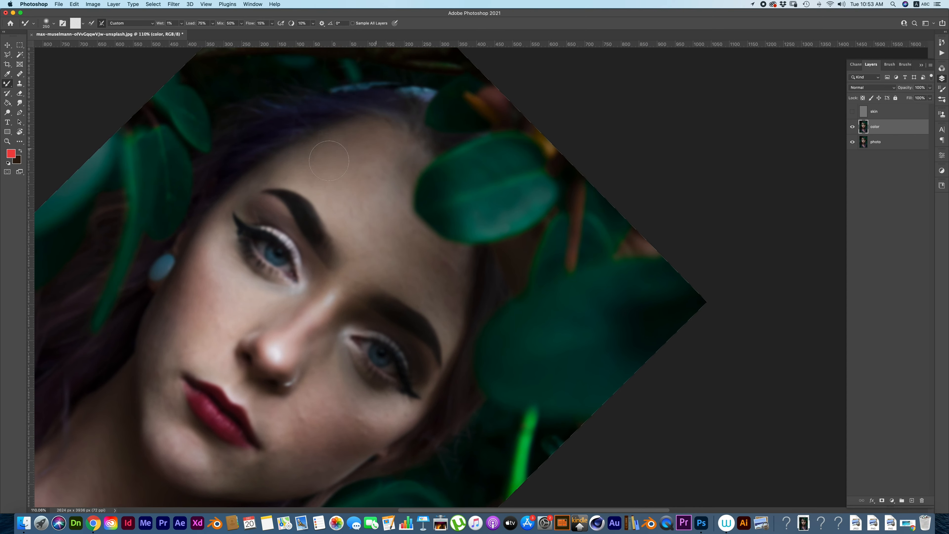
key(bracketleft)
key(bracketleft)
key(bracketleft)
key(bracketleft)
key(bracketright)
key(bracketright)
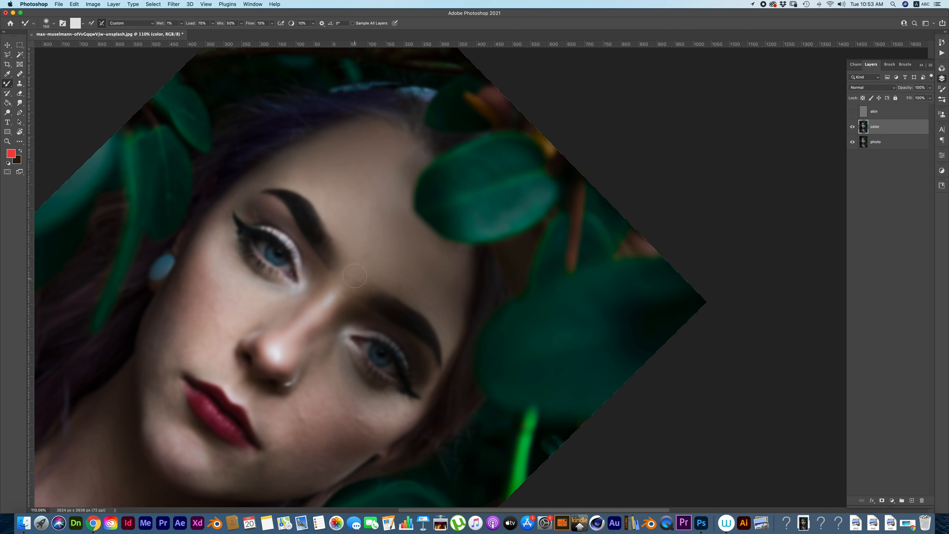
Step: Blend the tones of the cheeks, nose, chin and neck on the color layer with the Mixer Brush
key(r)
mouse_move(369, 264)
mouse_down()
mouse_move(373, 314)
mouse_move(527, 271)
mouse_move(531, 285)
mouse_move(569, 285)
mouse_move(257, 184)
mouse_up()
key(b)
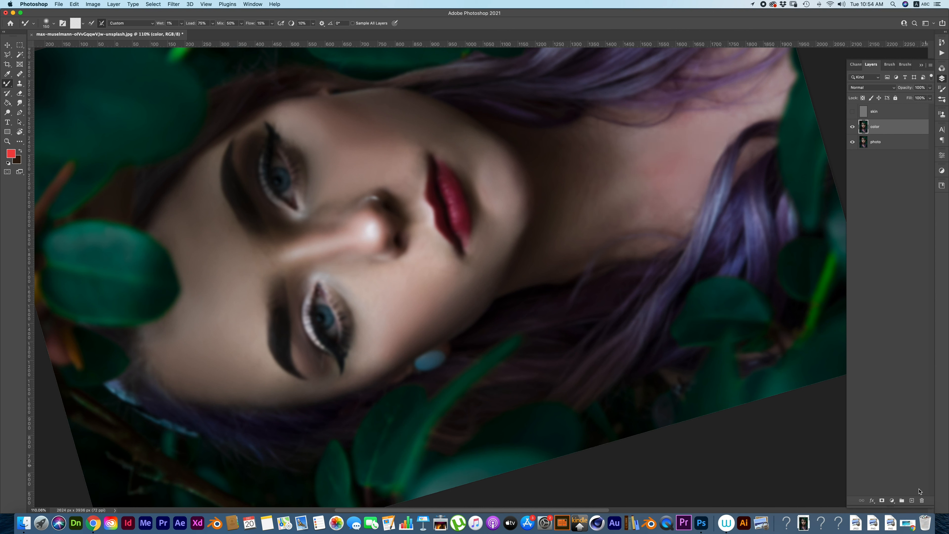
Step: Add a new layer above the color layer, clip it to that layer and show the skin layer again
click(912, 501)
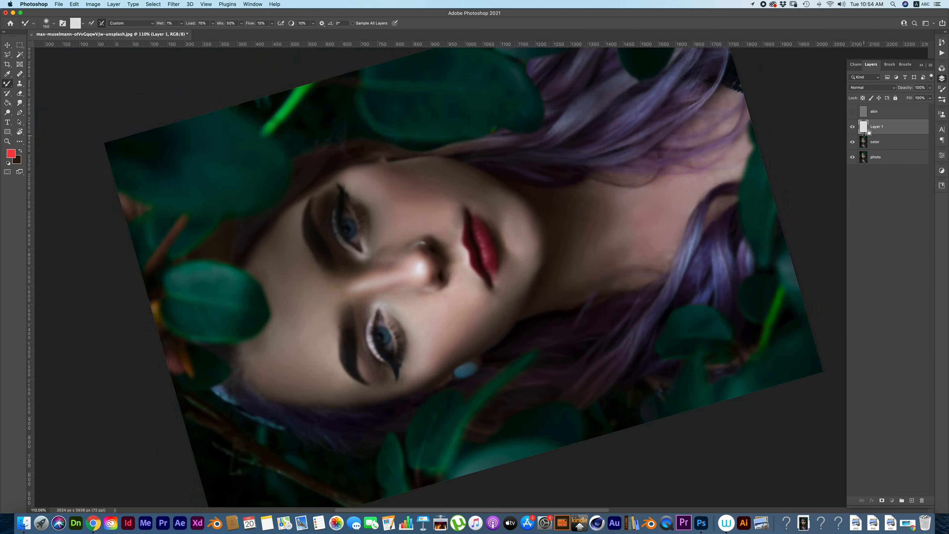
key(super+0)
alt+click(866, 135)
click(852, 112)
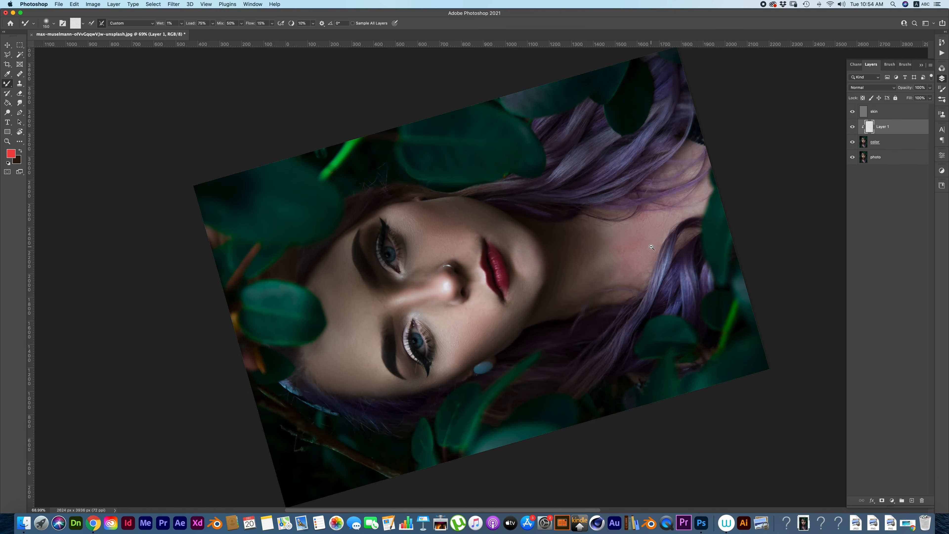
Step: Choose the Brush tool with 18% flow and 102 px size, and sample a skin colour from the chest
scroll(651, 248, up, 5)
right_click(9, 83)
click(25, 83)
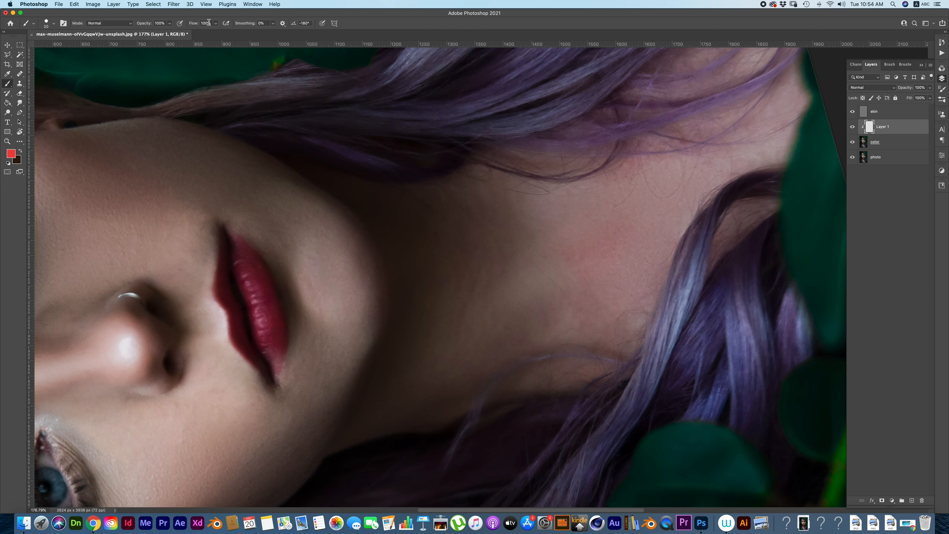
click(216, 24)
alt+click(669, 212)
alt+click(581, 209)
scroll(601, 220, down, 3)
right_click(626, 209)
drag(672, 228, 689, 228)
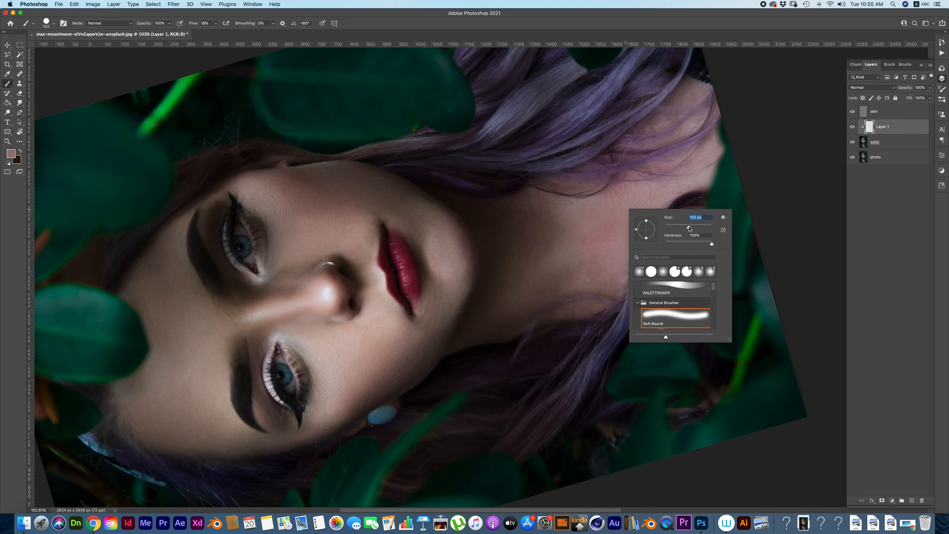
Step: Hide the skin layer, soften the brush to 0% hardness and 6% flow, enlarge it, and resample the chest's skin colour
click(854, 113)
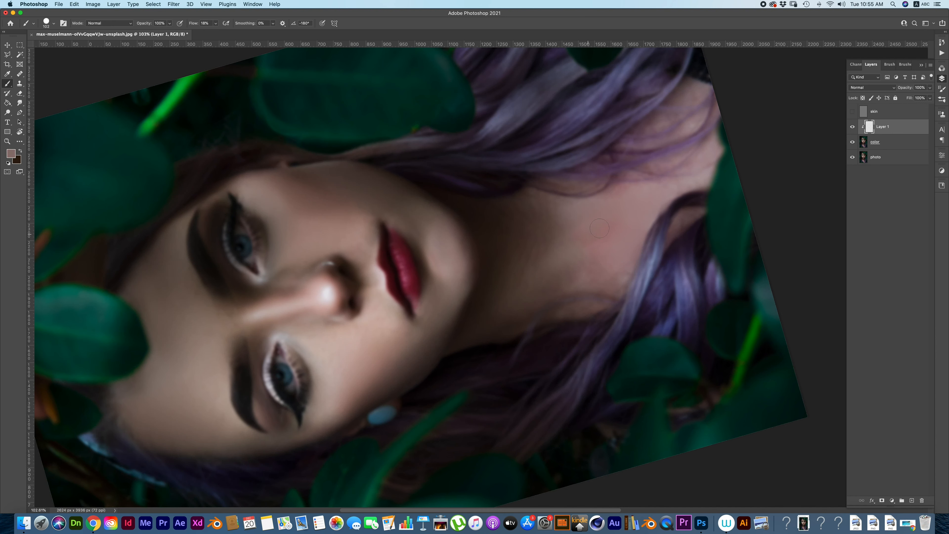
right_click(615, 224)
drag(196, 24, 191, 24)
alt+click(618, 256)
right_click(630, 224)
drag(695, 251, 705, 250)
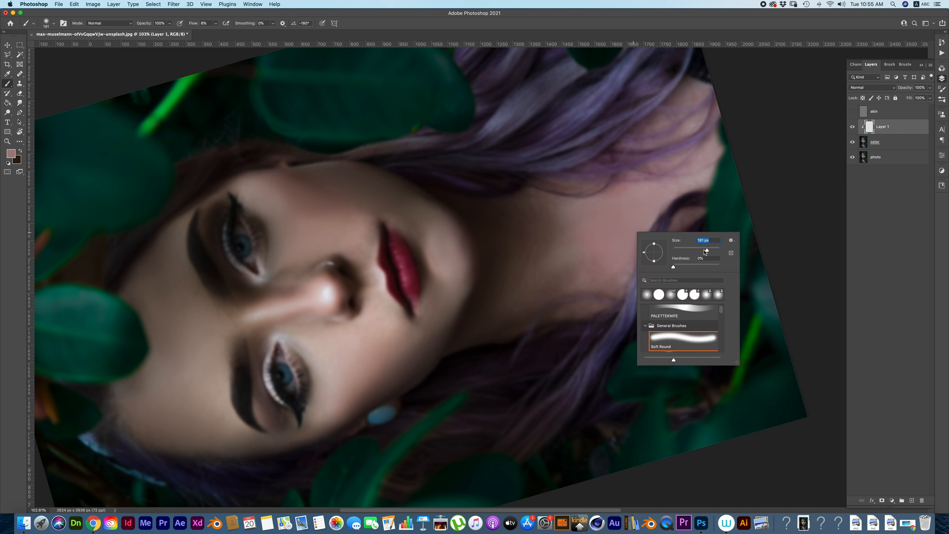
Step: Paint sampled skin tones over the red patch on the chest on the clipped layer, and show the skin layer
click(603, 216)
alt+click(570, 262)
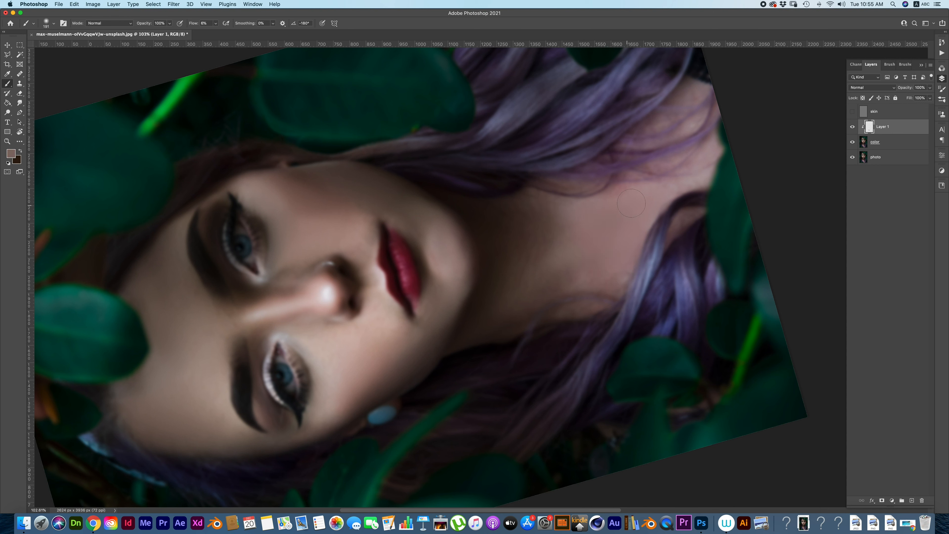
alt+click(600, 197)
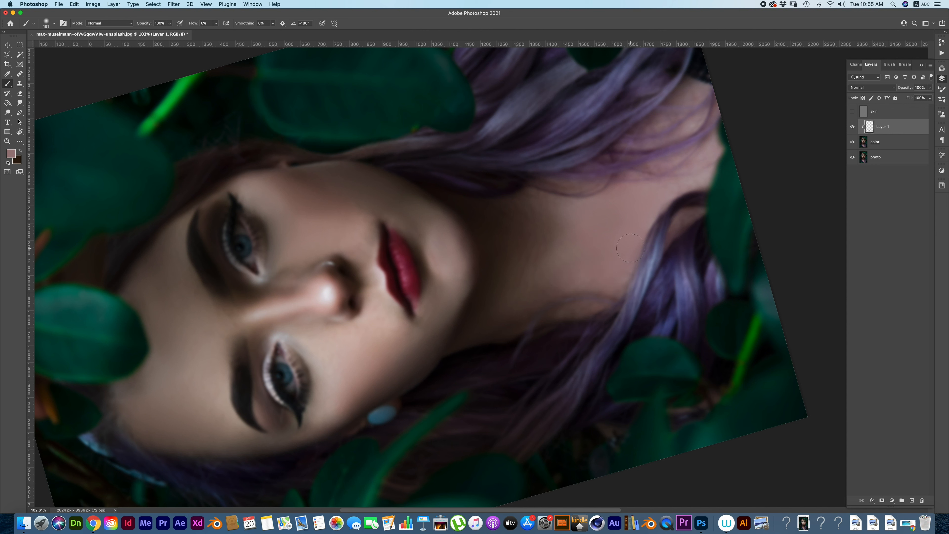
alt+click(535, 245)
click(852, 112)
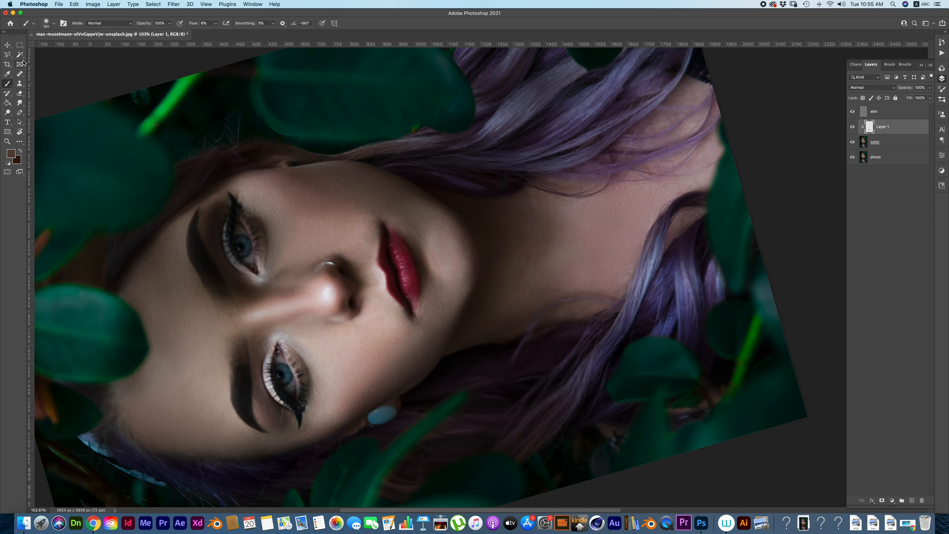
Step: Reset the canvas rotation to 0° and compare the retouched portrait with the photo layer alone
key(r)
double_click(20, 133)
drag(355, 223, 321, 179)
drag(419, 147, 367, 221)
drag(415, 178, 422, 220)
alt+click(853, 158)
alt+click(853, 159)
alt+click(853, 158)
alt+click(853, 158)
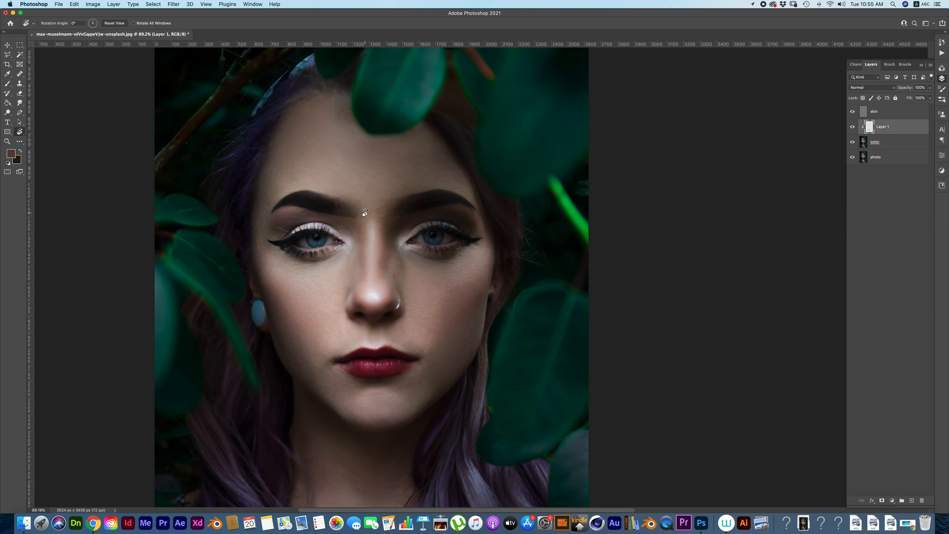
Step: Choose the Healing Brush, make the skin layer active and set the brush size to 10 px
scroll(272, 222, up, 3)
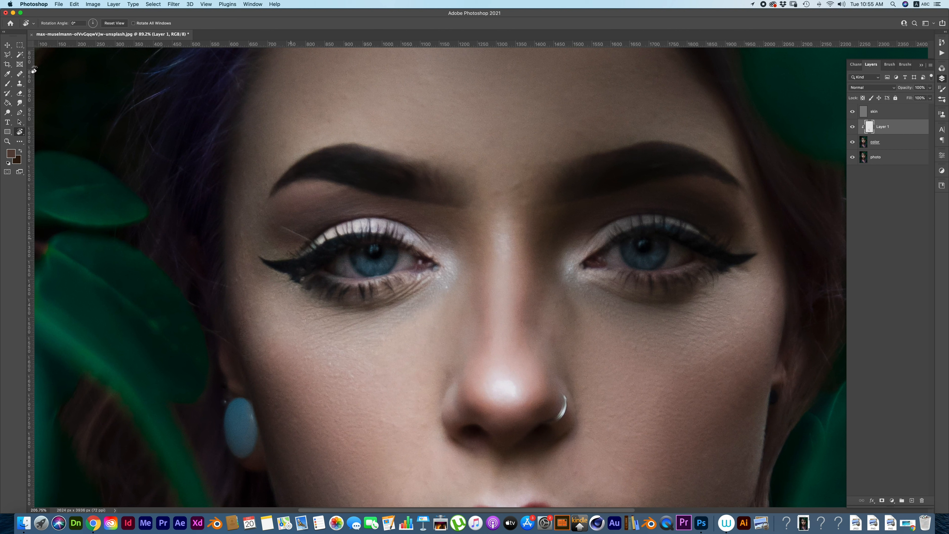
click(20, 74)
click(56, 80)
click(879, 112)
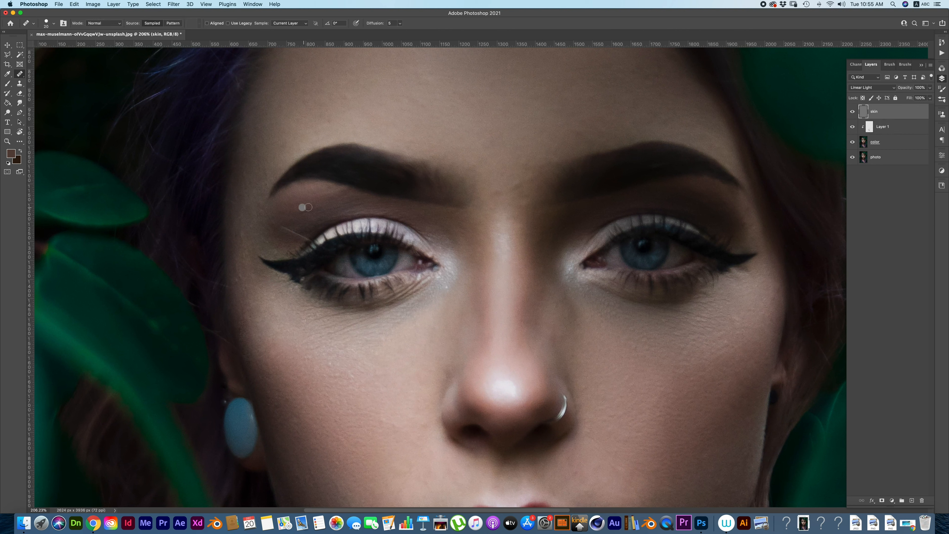
right_click(312, 219)
drag(332, 236, 329, 236)
key(space)
click(299, 222)
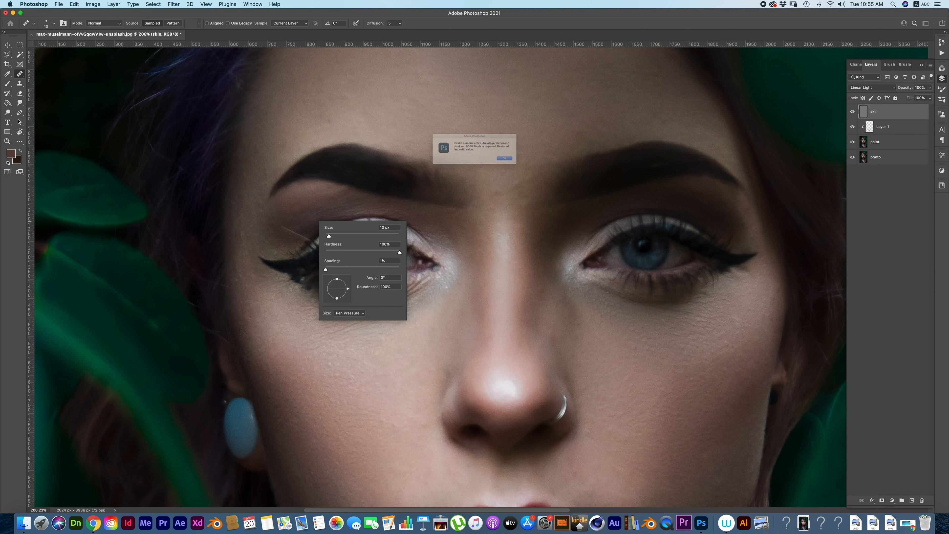
key(Return)
Step: Remove the stray lash above the outer eyelid and sample clean skin above the eyebrow for further healing
scroll(309, 245, up, 5)
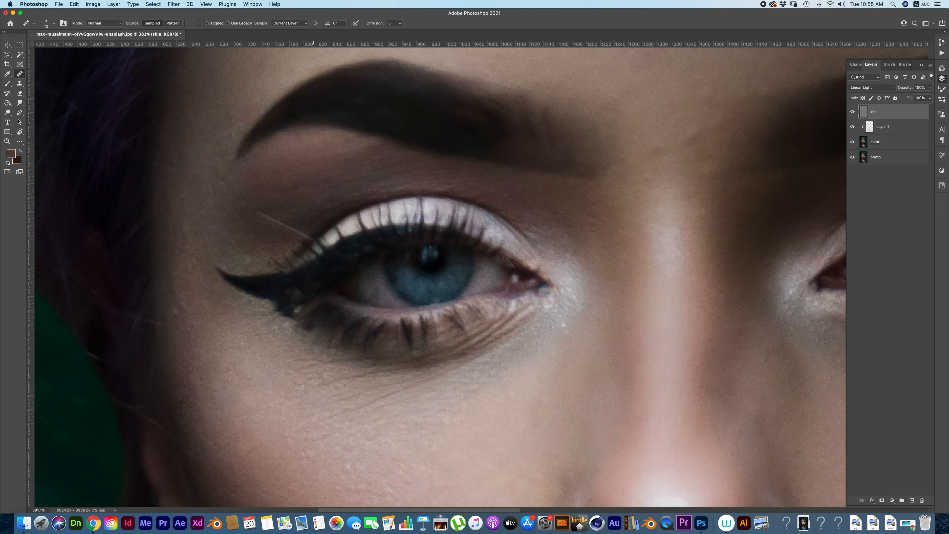
drag(304, 235, 261, 214)
scroll(286, 228, up, 5)
scroll(286, 228, right, 2)
alt+click(306, 161)
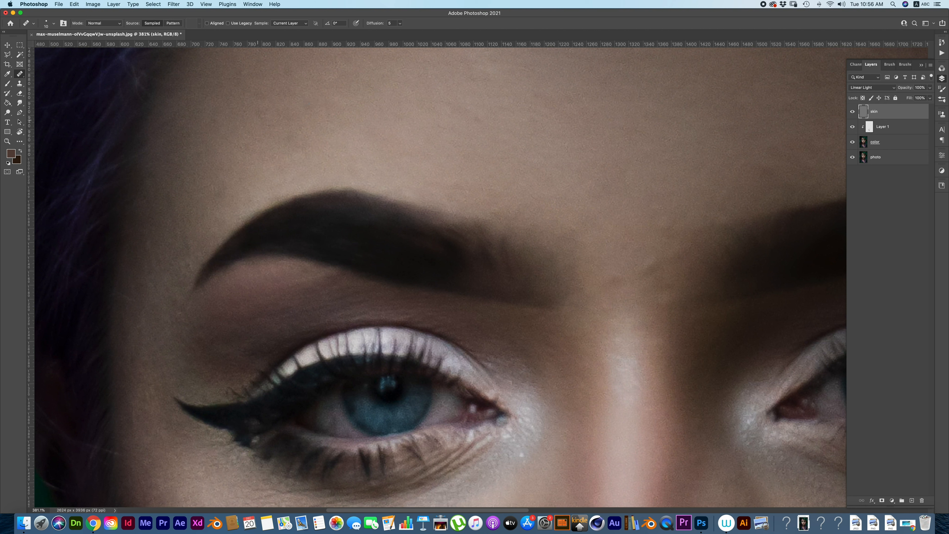
Step: Heal the remaining texture flaws on the temple and forehead on the skin layer
click(214, 121)
scroll(324, 160, down, 5)
drag(409, 165, 330, 211)
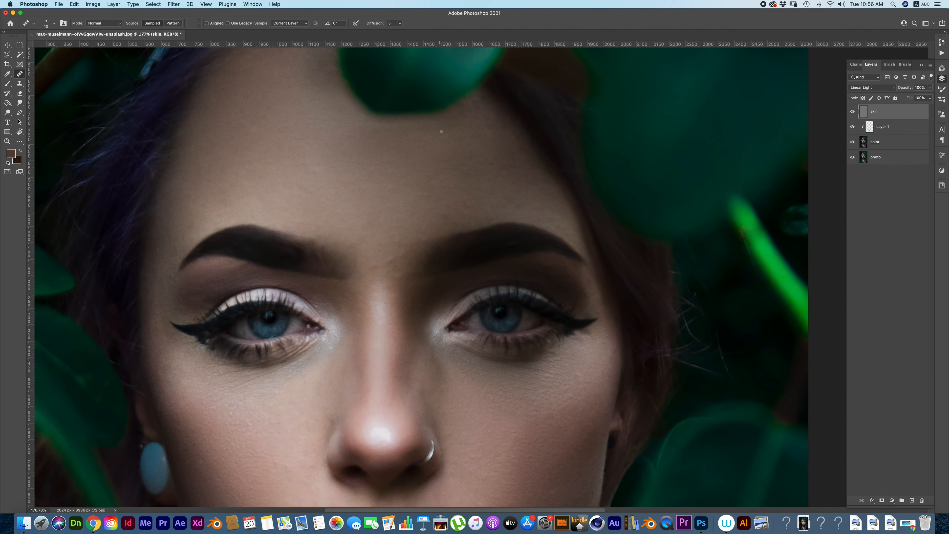
scroll(572, 262, up, 4)
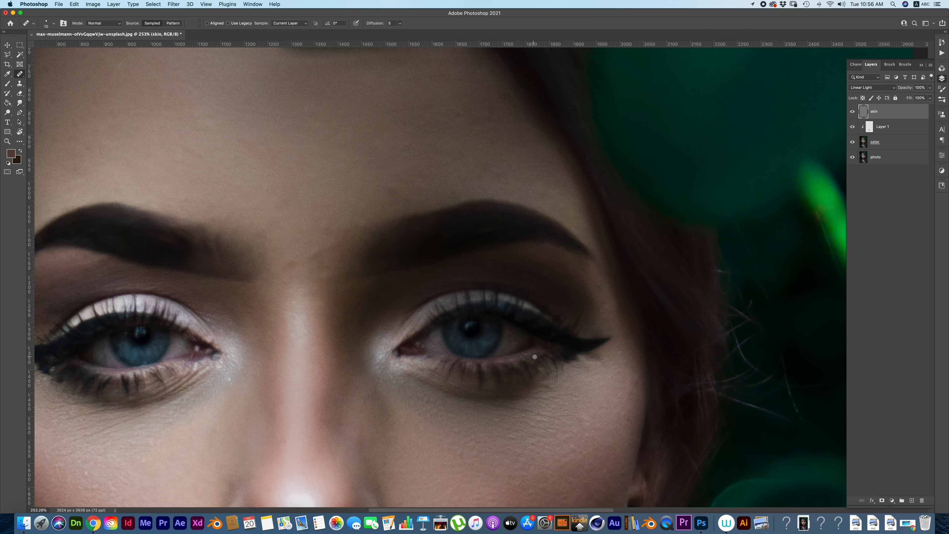
Step: Heal small texture flaws on the cheek beside the blue earring, and check the skin around the mouth and chin
scroll(534, 357, down, 5)
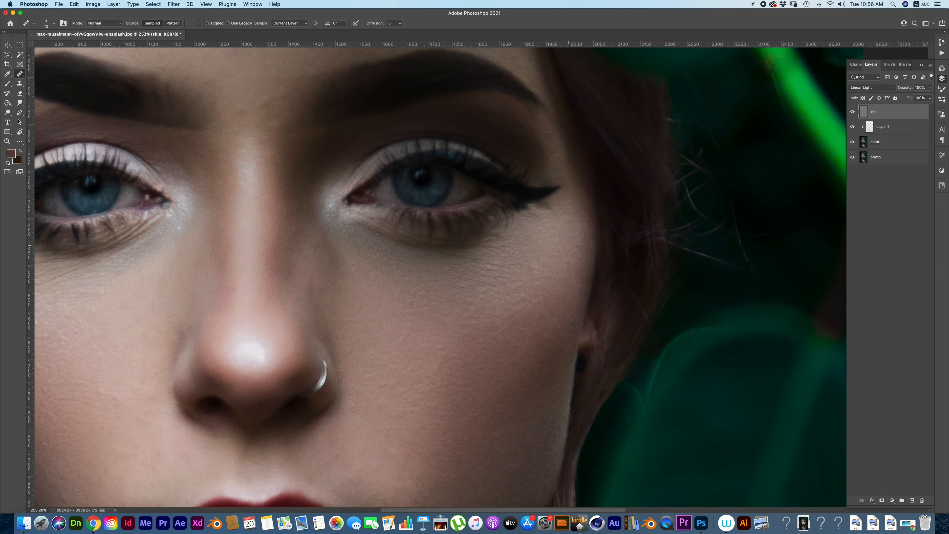
scroll(494, 329, down, 3)
scroll(495, 329, left, 2)
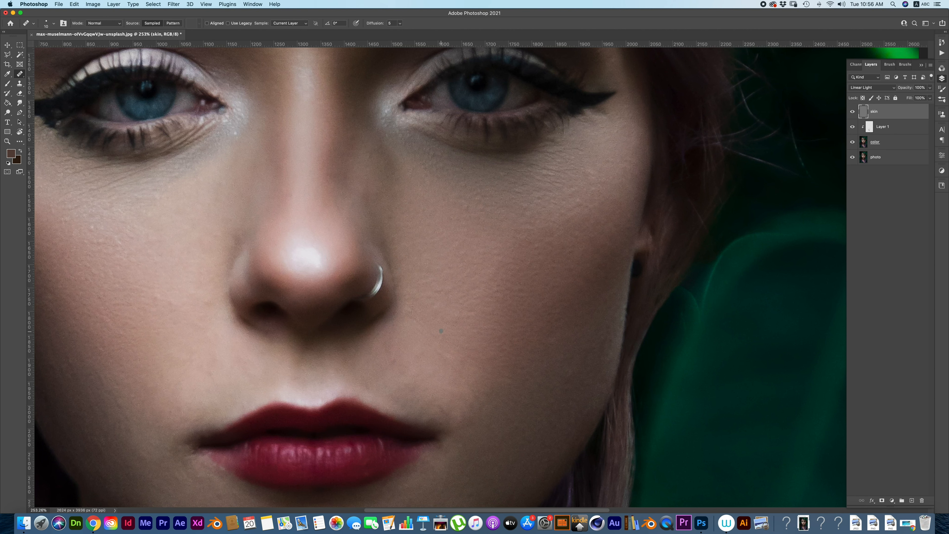
scroll(441, 331, down, 2)
scroll(441, 331, left, 4)
click(263, 246)
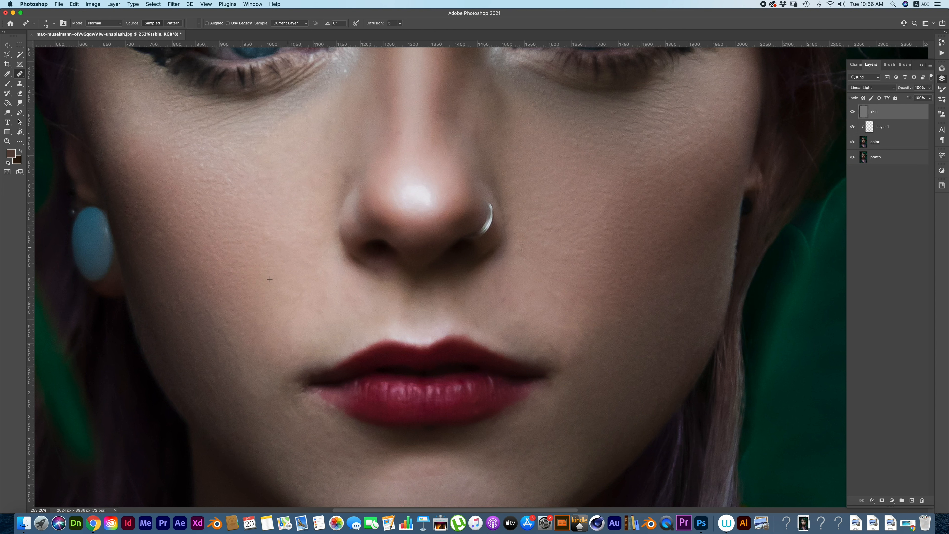
scroll(269, 281, down, 3)
scroll(269, 281, right, 1)
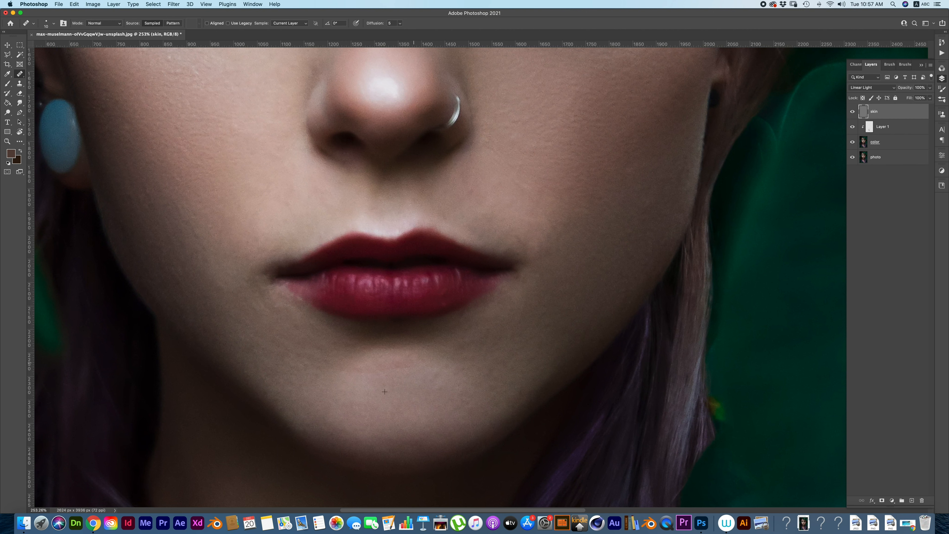
Step: Set the Healing Brush size to 14 px and heal the outer cheek on the nose-ring side
key(super+0)
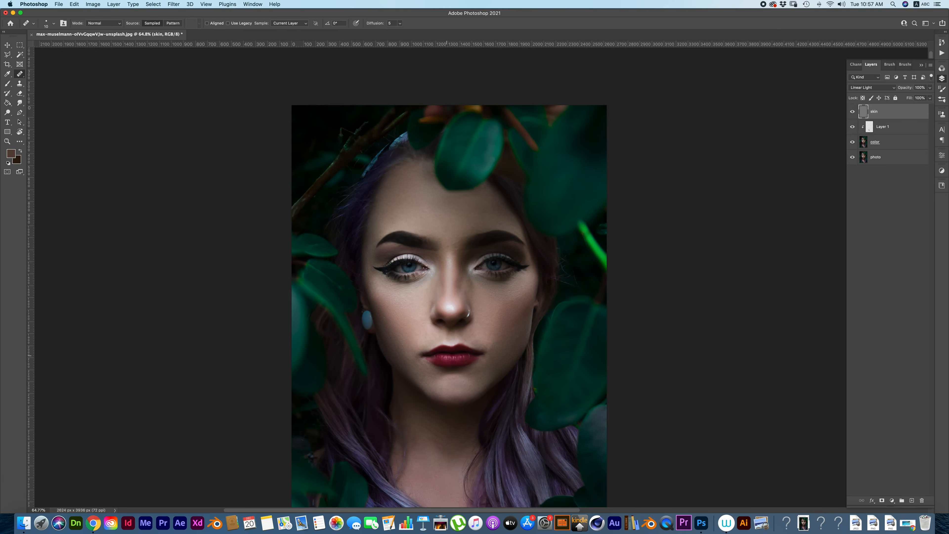
scroll(497, 183, up, 5)
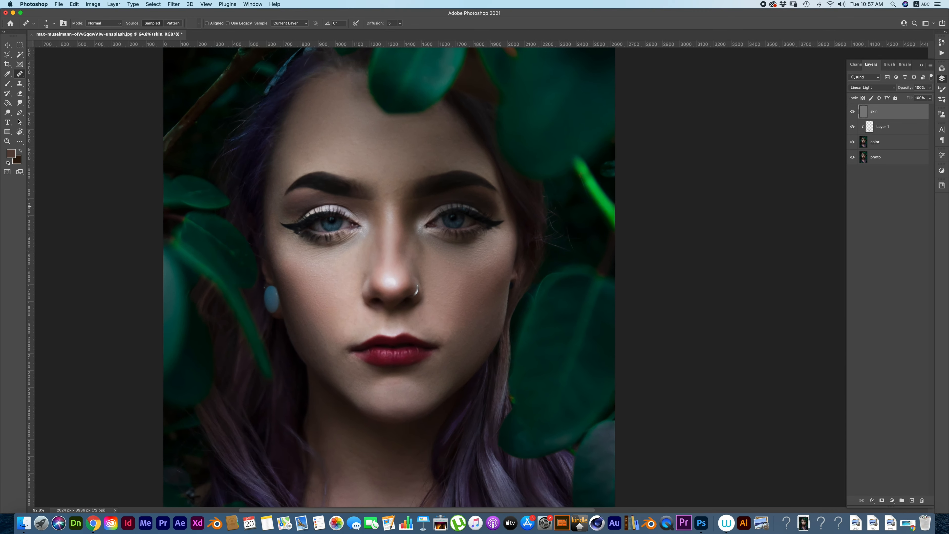
right_click(517, 257)
click(534, 273)
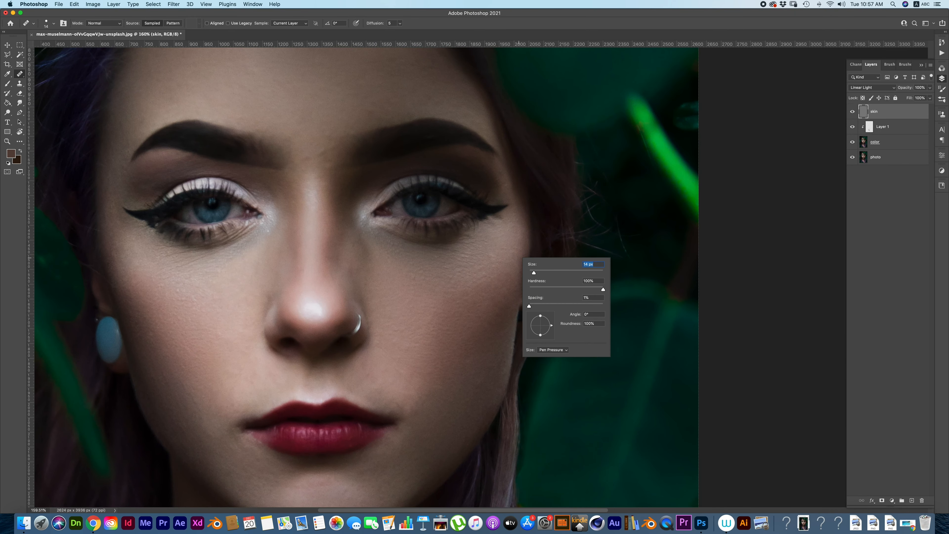
click(491, 258)
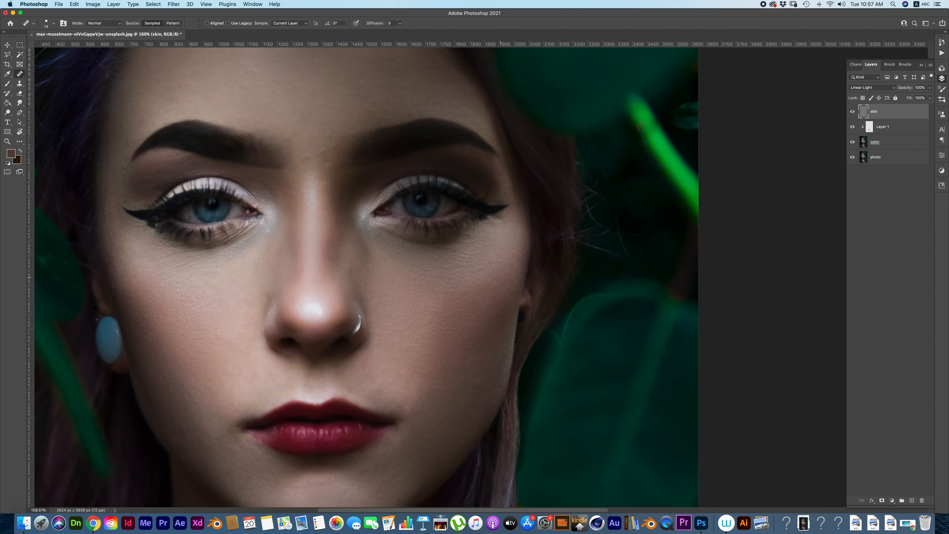
click(497, 282)
Step: Examine the whole portrait, then the cheeks, nose and mouth up close for remaining texture flaws
scroll(413, 331, down, 6)
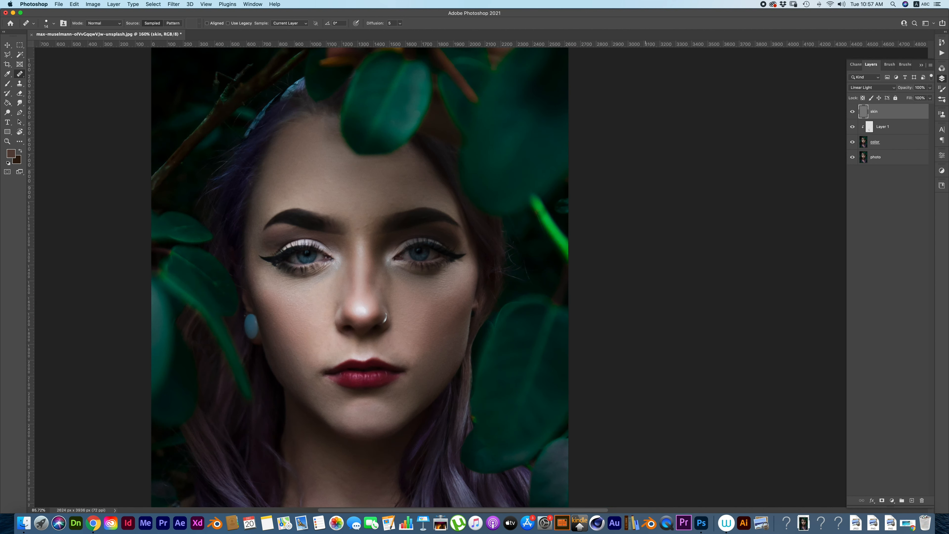
scroll(422, 302, down, 3)
scroll(430, 277, up, 5)
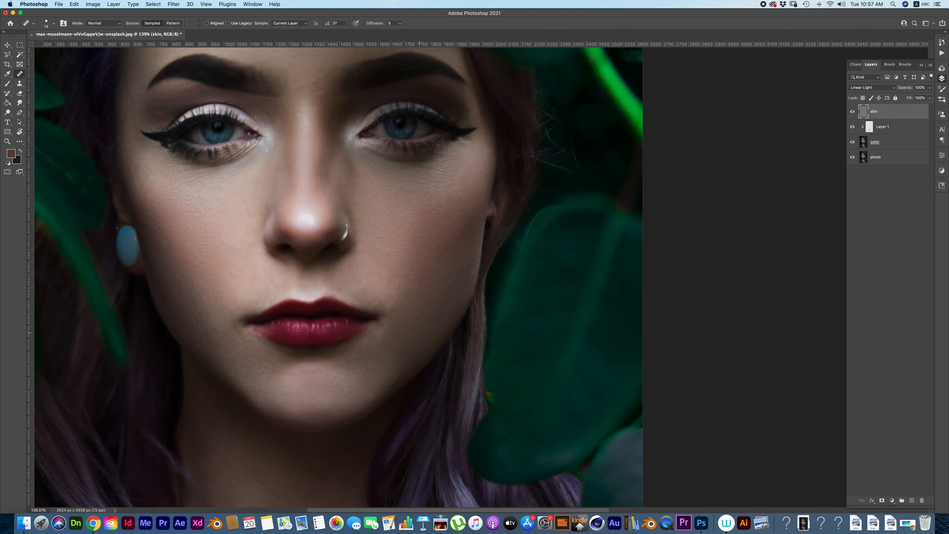
scroll(329, 300, left, 5)
scroll(314, 273, up, 2)
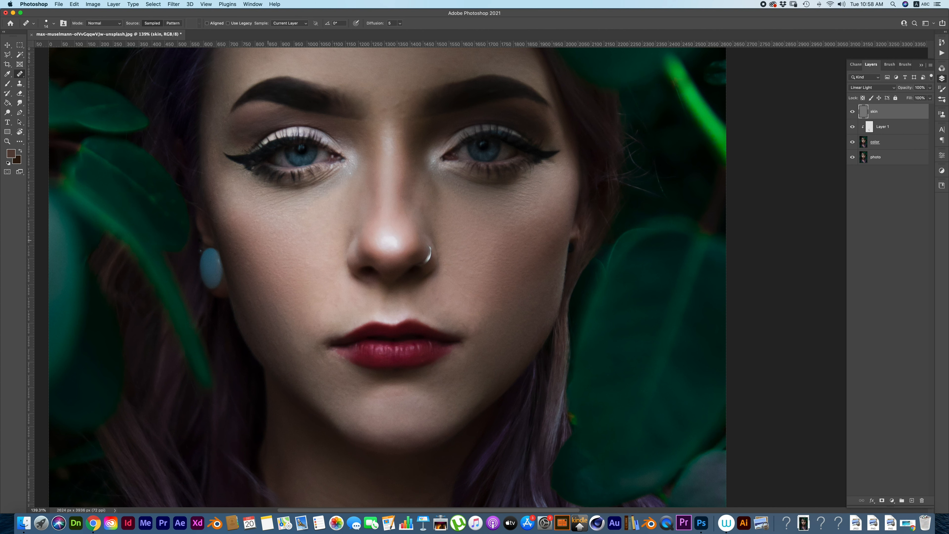
scroll(263, 226, up, 5)
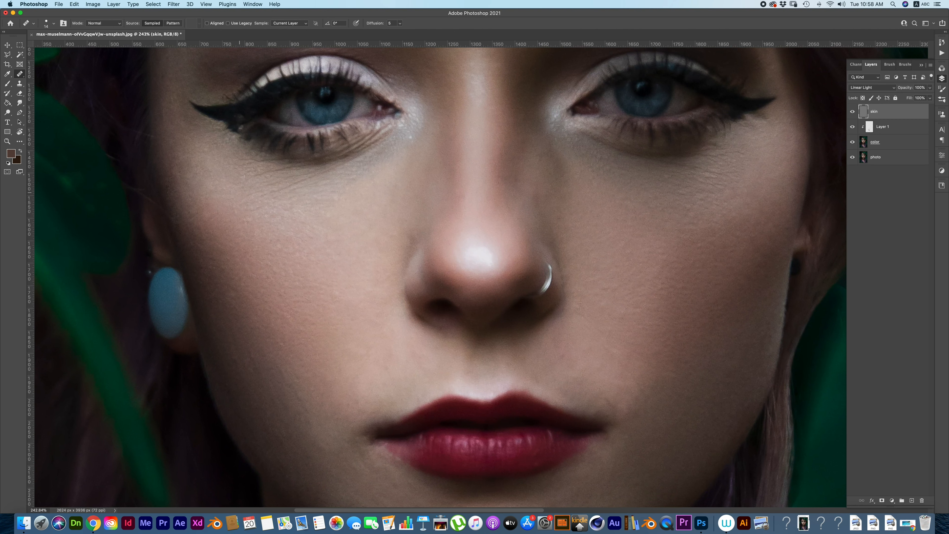
drag(284, 244, 431, 341)
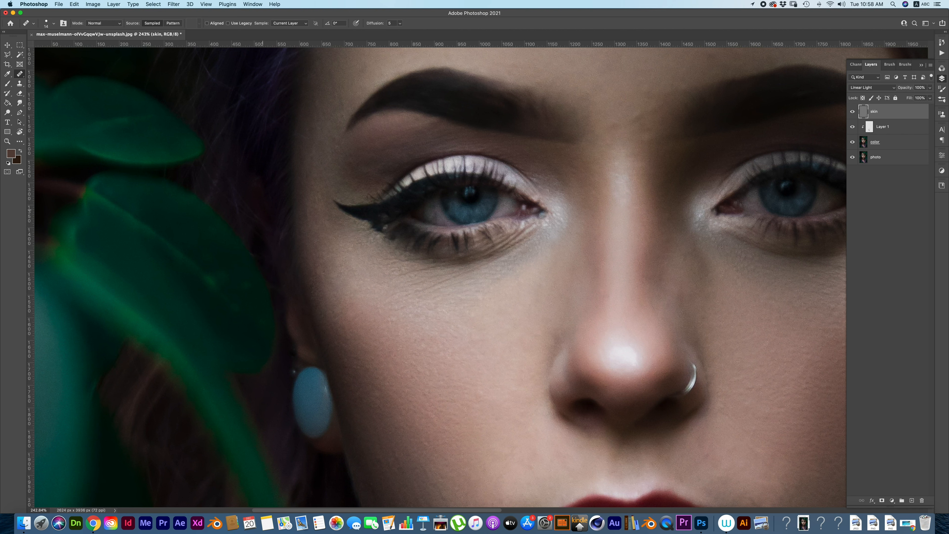
Step: Examine the forehead, hairline and brows up close for remaining texture flaws
scroll(276, 259, up, 10)
scroll(261, 322, up, 5)
scroll(261, 322, right, 2)
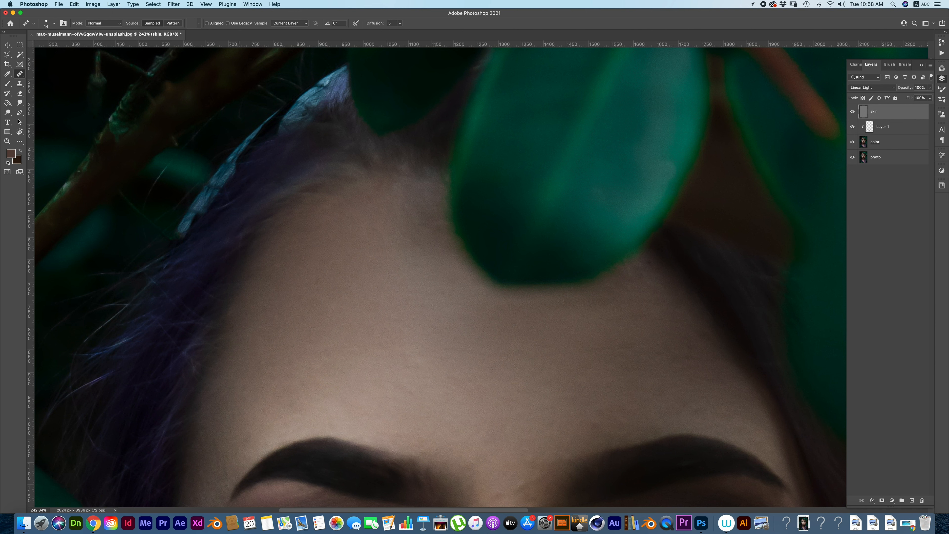
scroll(291, 207, up, 3)
scroll(292, 207, left, 3)
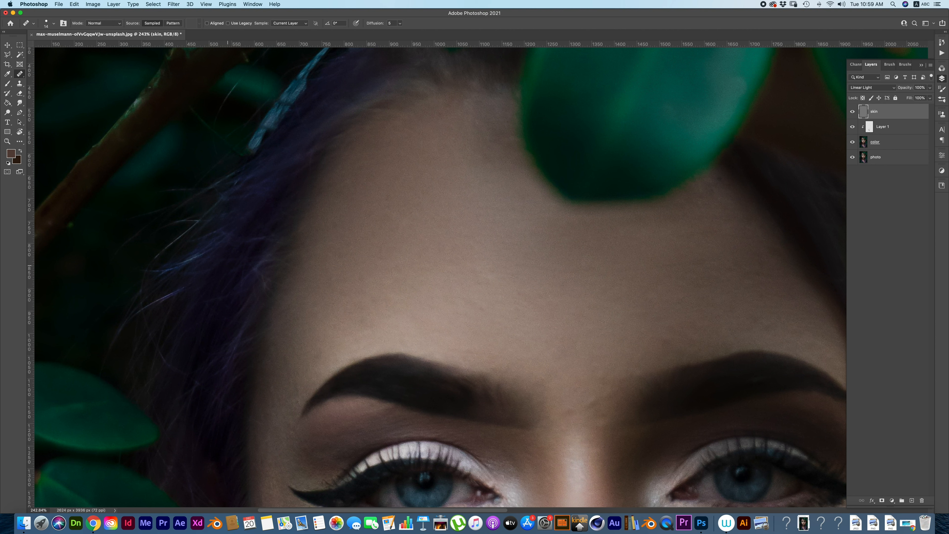
scroll(276, 313, down, 4)
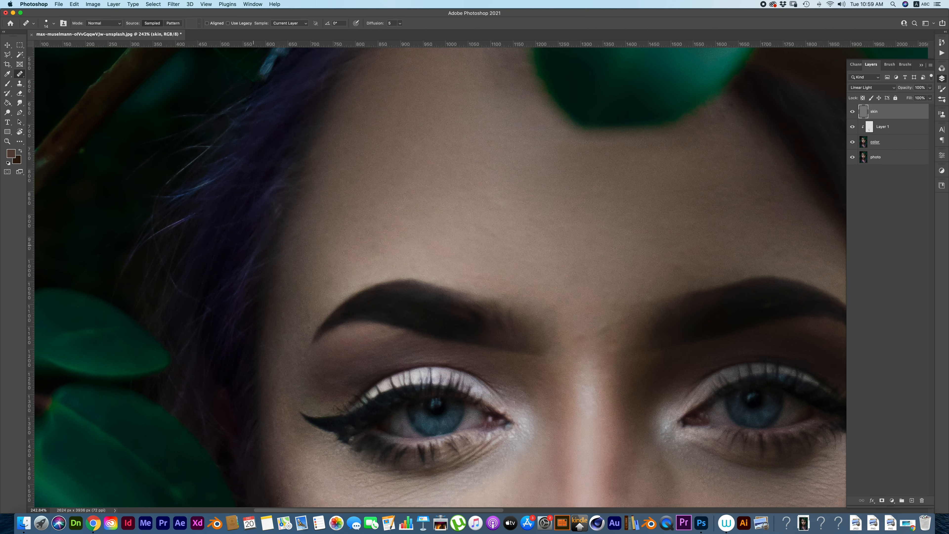
scroll(249, 242, down, 9)
scroll(248, 242, up, 10)
scroll(248, 241, down, 1)
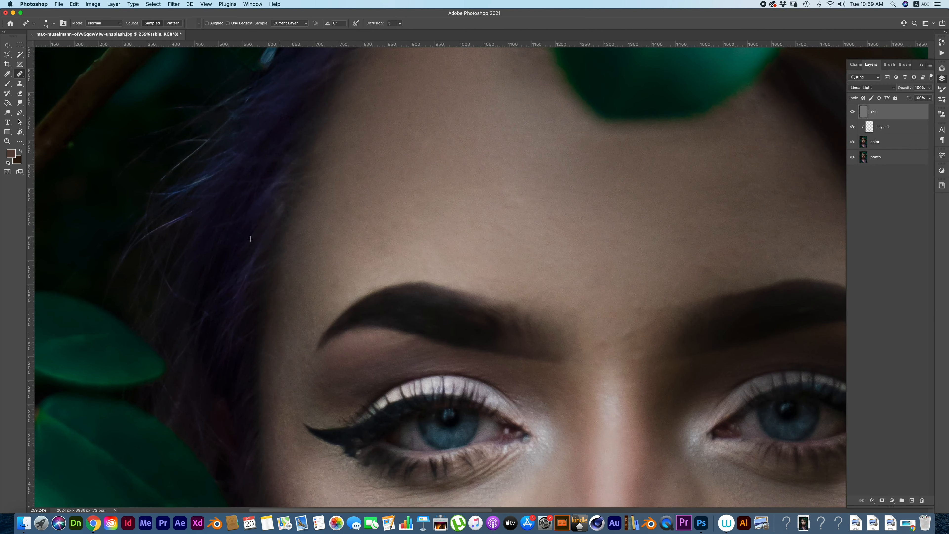
Step: Make the color layer active, choose the Mixer Brush and set its size to 60 px
key(alt+bracketleft)
key(alt+bracketleft)
drag(7, 83, 36, 107)
key(bracketleft)
key(bracketleft)
key(bracketleft)
key(bracketleft)
key(bracketleft)
key(bracketleft)
key(bracketleft)
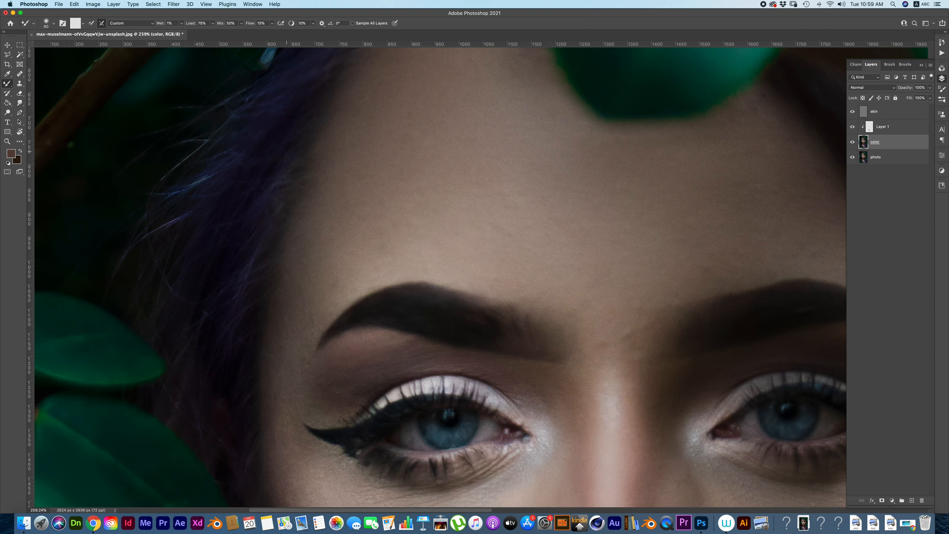
scroll(441, 280, down, 10)
scroll(441, 281, up, 8)
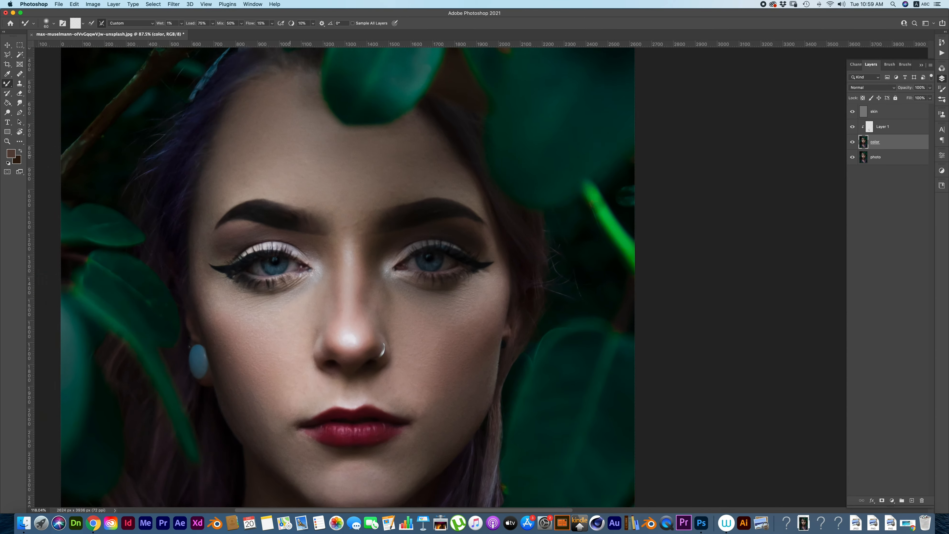
Step: Return to the skin layer with the Healing Brush and check the face at different zoom levels
key(alt+bracketright)
key(alt+bracketright)
key(j)
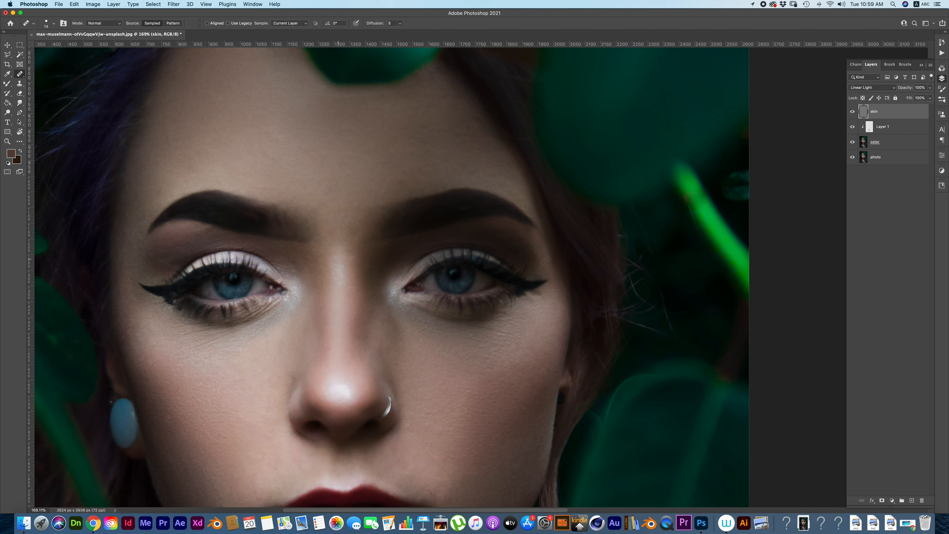
scroll(420, 257, down, 5)
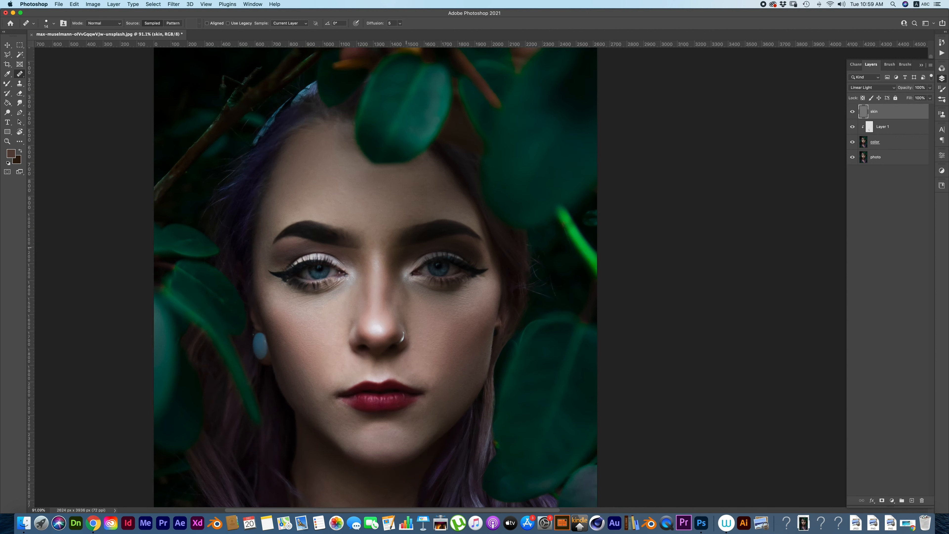
scroll(392, 245, up, 5)
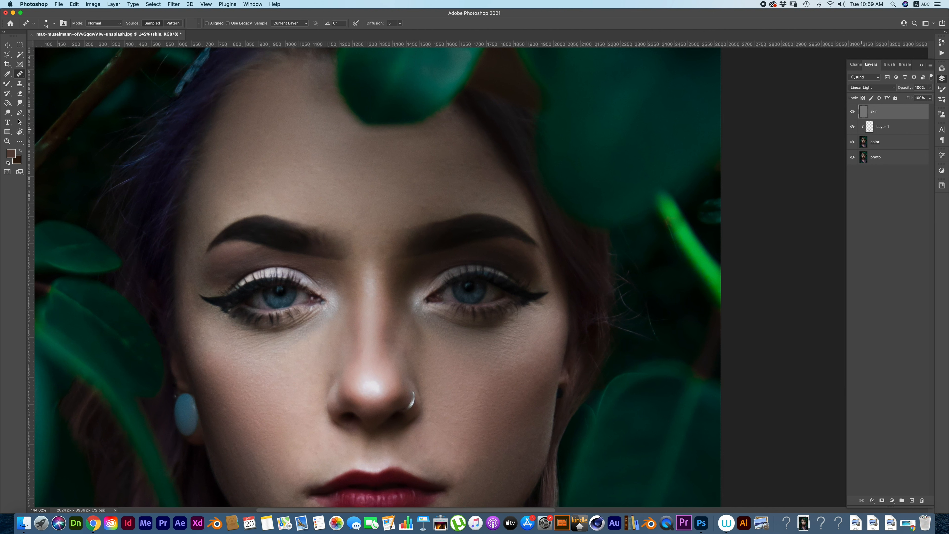
Step: Choose the Mixer Brush on the color layer and compare the retouched portrait with the photo layer alone
click(874, 142)
click(7, 83)
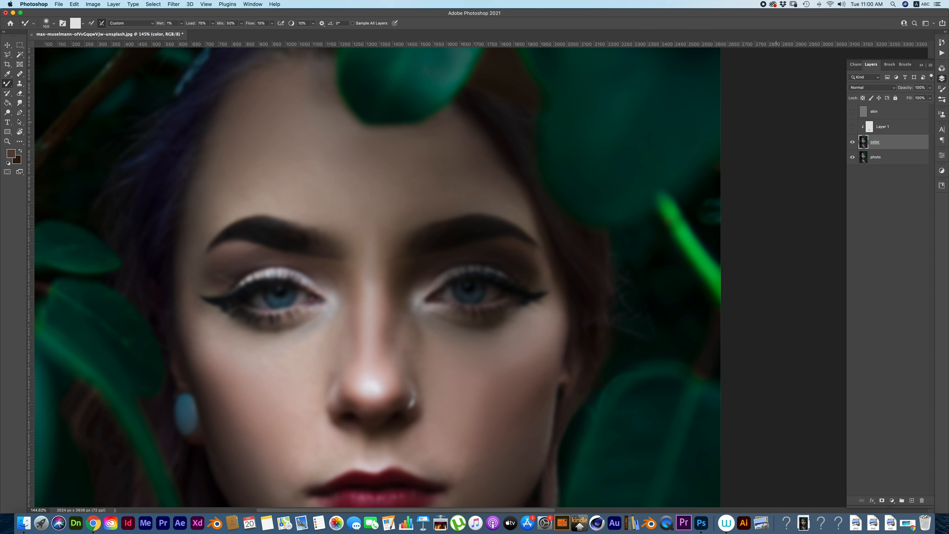
scroll(426, 220, down, 5)
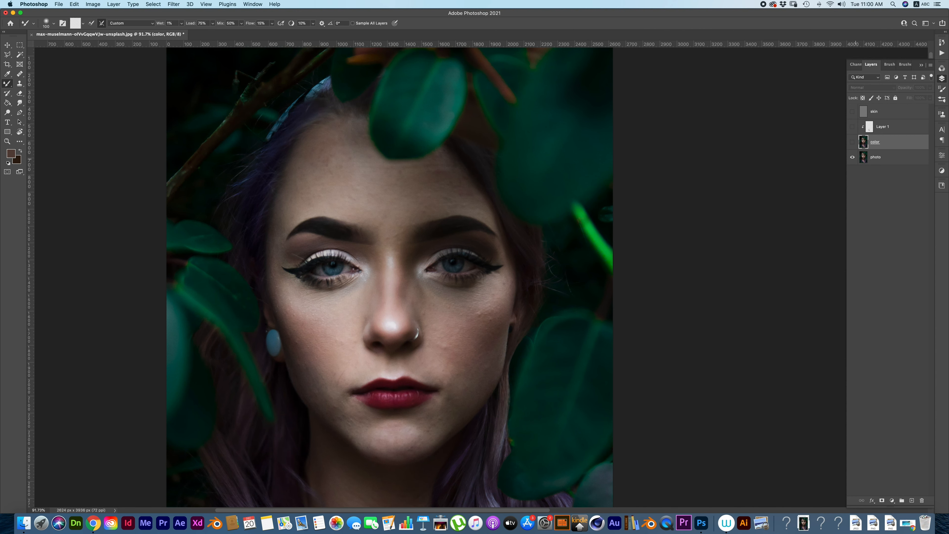
scroll(388, 276, down, 2)
scroll(388, 277, right, 1)
Step: Add a darkening Curves adjustment layer above the skin layer and invert its mask to black
click(893, 111)
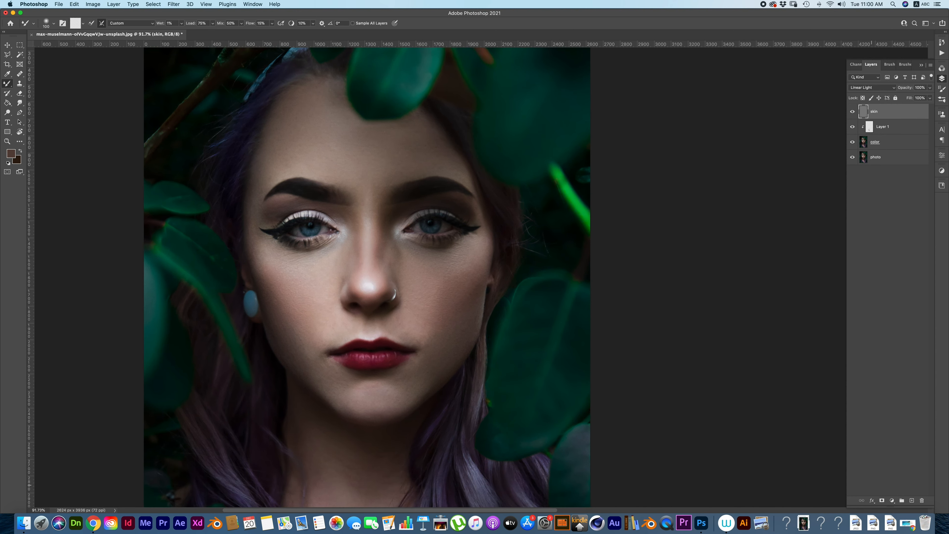
click(892, 501)
click(903, 410)
drag(876, 242, 879, 252)
click(943, 80)
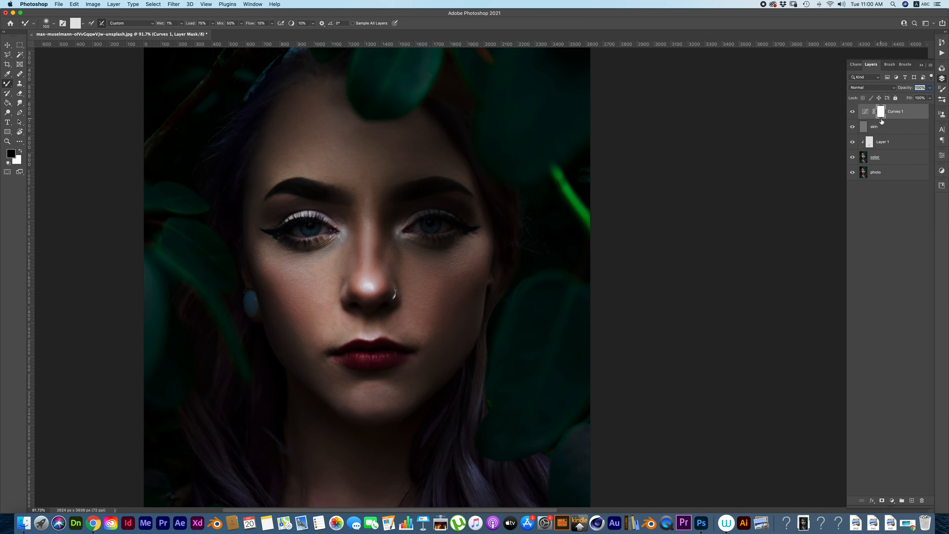
key(super+i)
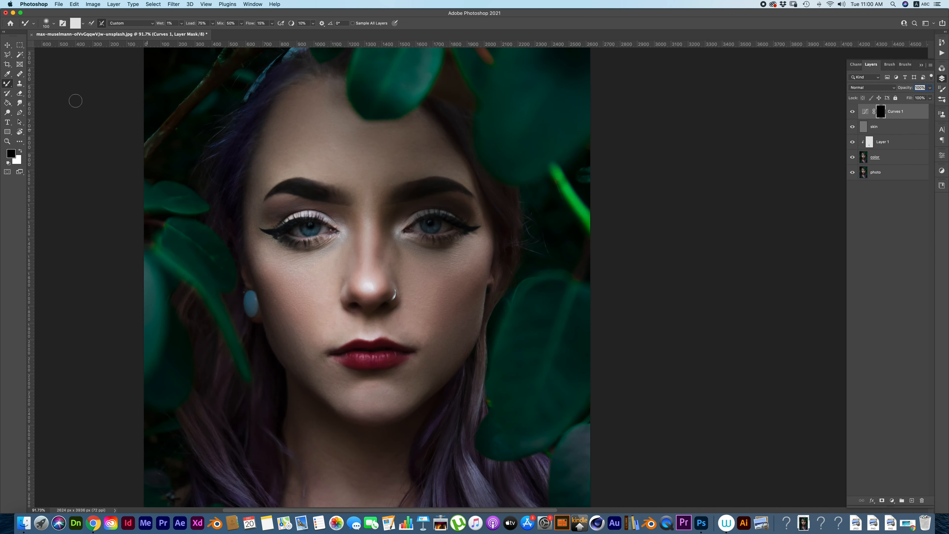
Step: Set the Brush to white at about 41% opacity and 25% flow, and darken beside the nose bridge on the Curves mask
click(9, 84)
click(31, 83)
click(142, 24)
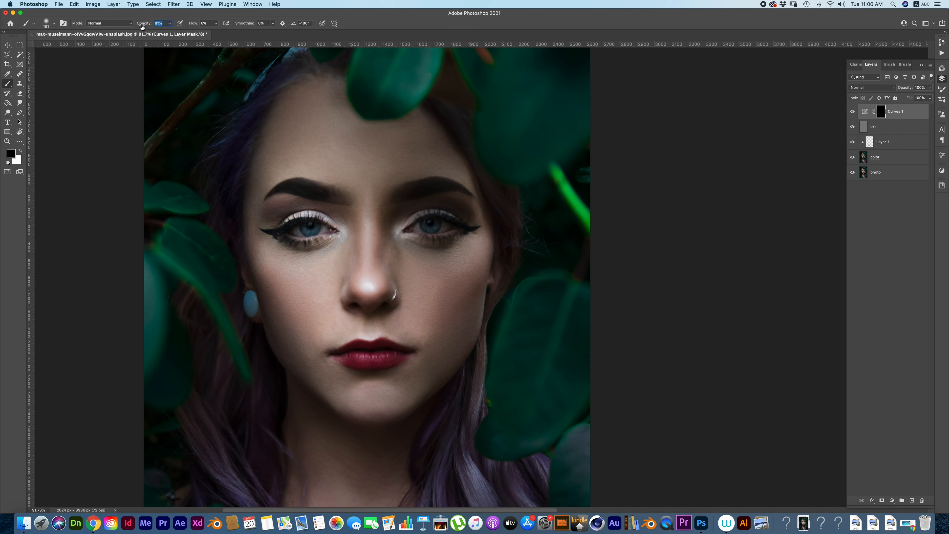
drag(129, 28, 134, 28)
key(x)
drag(194, 23, 202, 23)
mouse_move(388, 255)
mouse_down()
mouse_move(385, 289)
mouse_move(357, 227)
mouse_up()
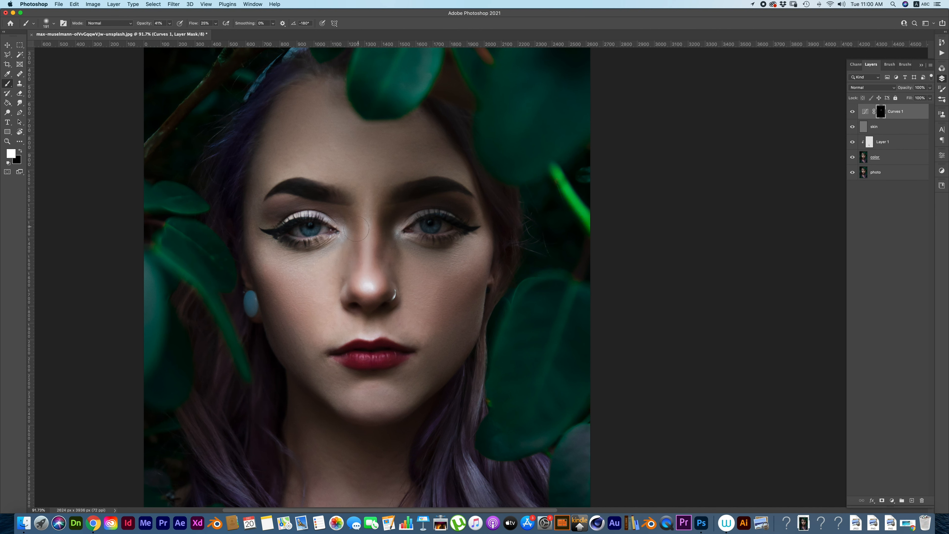
Step: Check the darkening curve, and paint white on its mask along the upper forehead edge and both cheek hollows
double_click(867, 113)
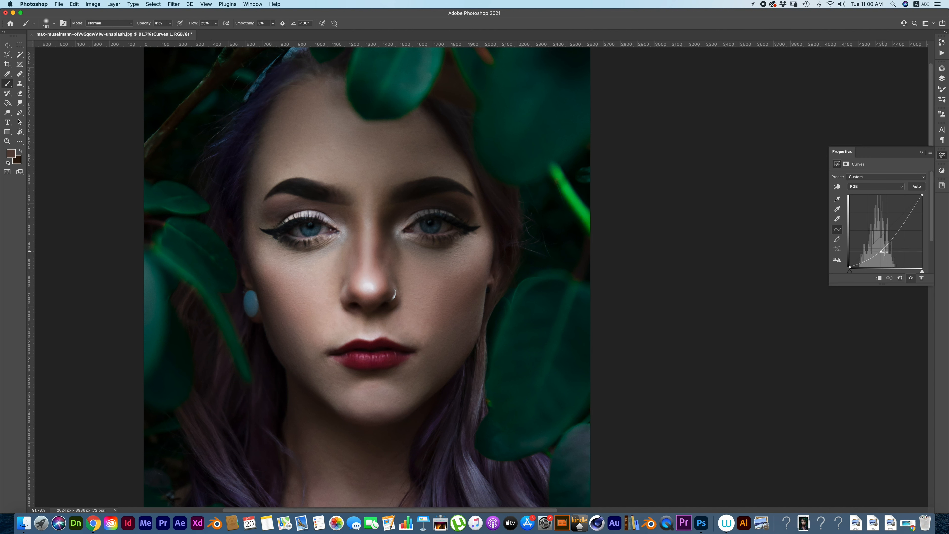
click(942, 79)
click(881, 112)
mouse_move(313, 95)
mouse_down()
mouse_move(296, 107)
mouse_move(280, 135)
mouse_move(333, 86)
mouse_up()
mouse_move(264, 270)
mouse_down()
mouse_move(324, 338)
mouse_move(274, 286)
mouse_up()
mouse_move(469, 286)
mouse_down()
mouse_move(434, 323)
mouse_move(470, 295)
mouse_up()
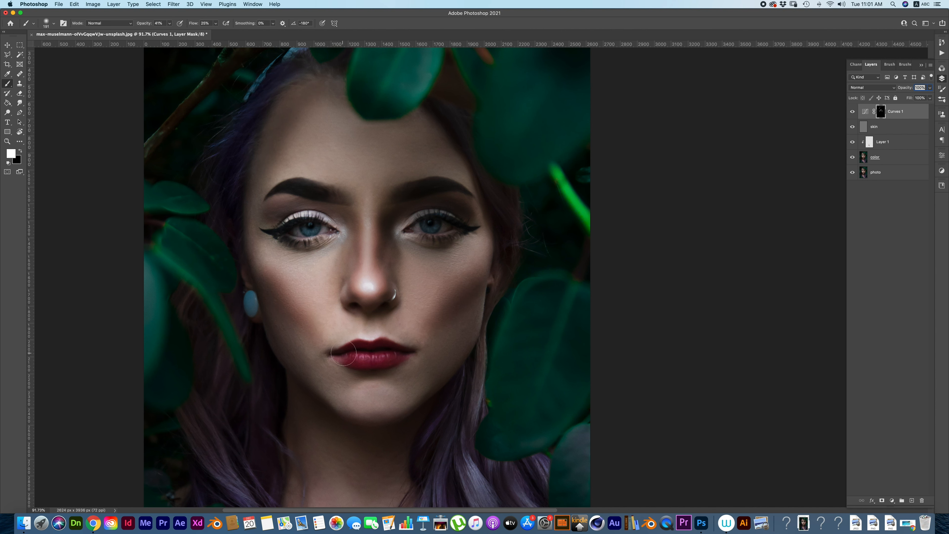
Step: Darken the area under the nose with a smaller brush and the upper forehead with a larger one on the Curves mask
key(bracketleft)
key(bracketleft)
drag(356, 324, 398, 321)
key(bracketright)
key(bracketright)
key(bracketright)
key(bracketright)
mouse_move(423, 124)
mouse_down()
mouse_move(475, 193)
mouse_move(417, 122)
mouse_up()
Step: Enlarge the brush and darken the area under the chin and both sides of the jawline on the Curves mask
key(bracketright)
key(bracketright)
key(bracketright)
drag(387, 444, 332, 430)
drag(418, 394, 450, 356)
drag(323, 389, 308, 362)
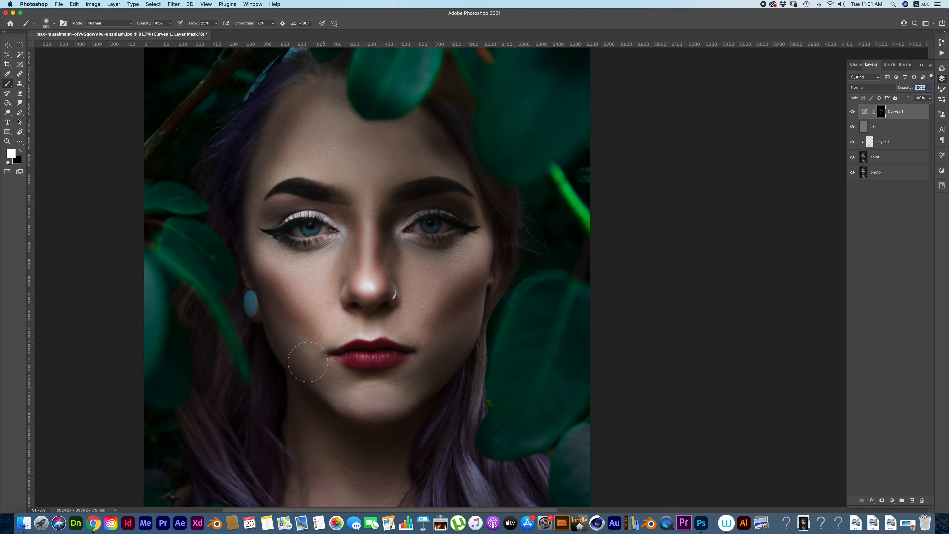
Step: Limit the Curves 1 darkening with Blend If by splitting the underlying layer's highlight slider to about 32/255
double_click(921, 116)
drag(747, 284, 734, 281)
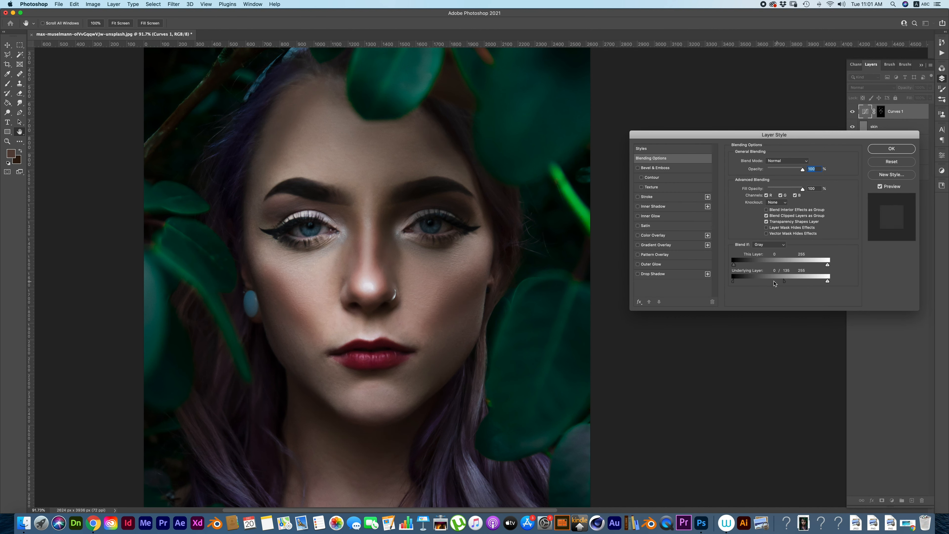
drag(825, 283, 746, 278)
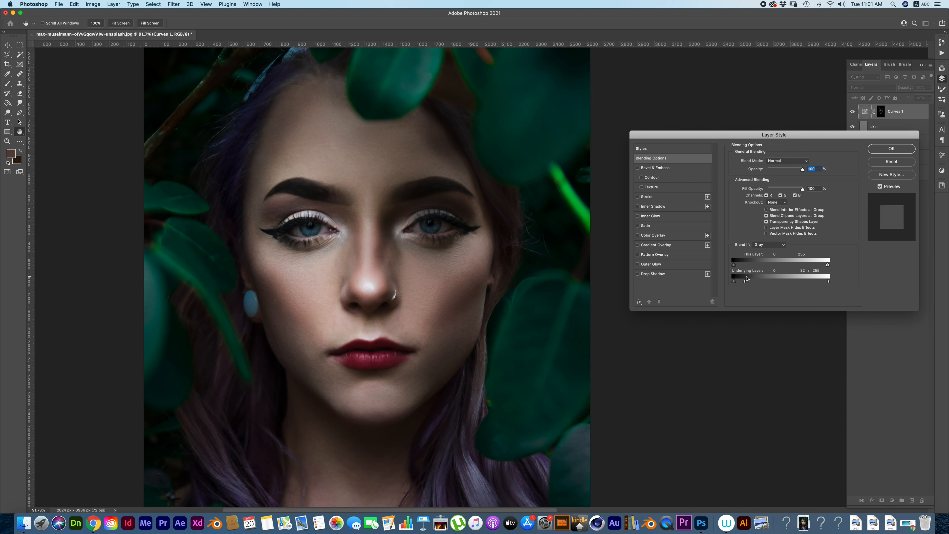
click(891, 149)
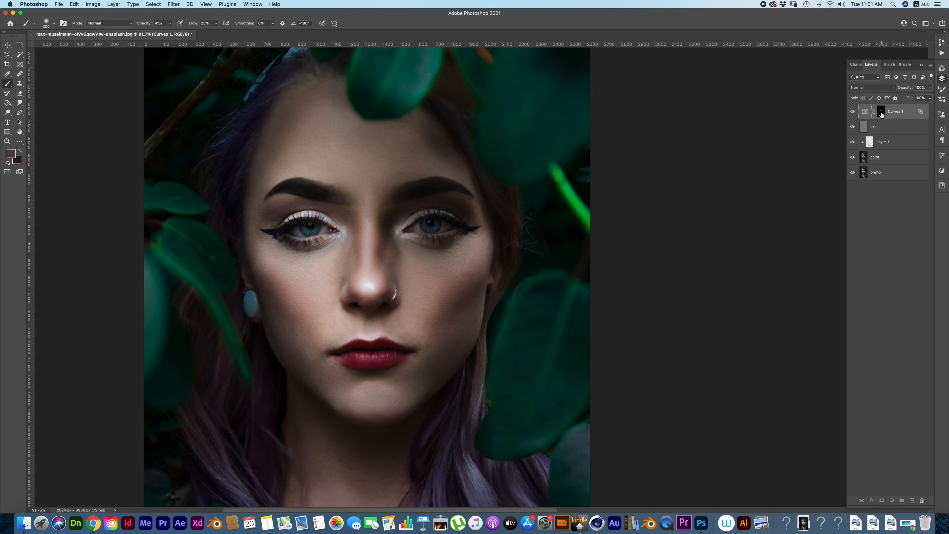
Step: Soften the Curves 1 layer mask with a Gaussian Blur of about 70 pixels
click(173, 4)
mouse_move(194, 102)
click(299, 132)
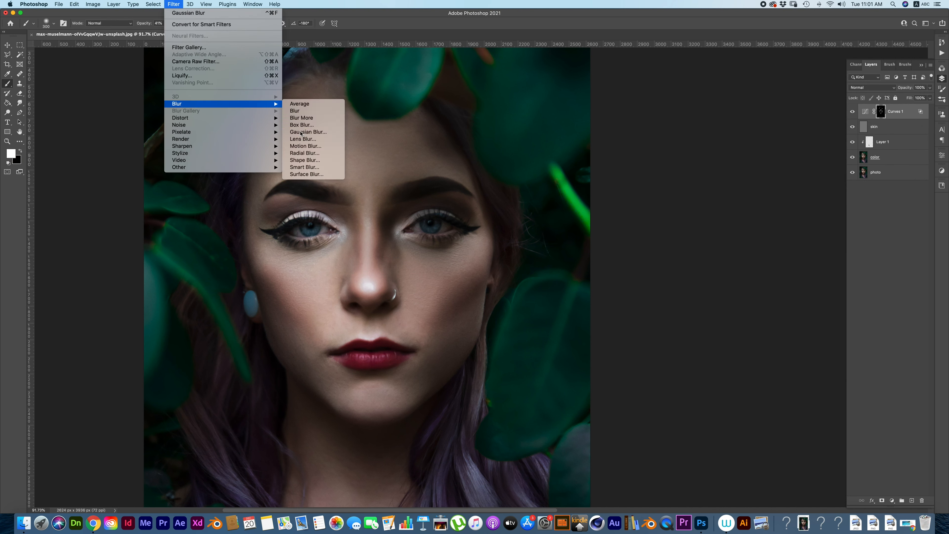
drag(590, 244, 592, 245)
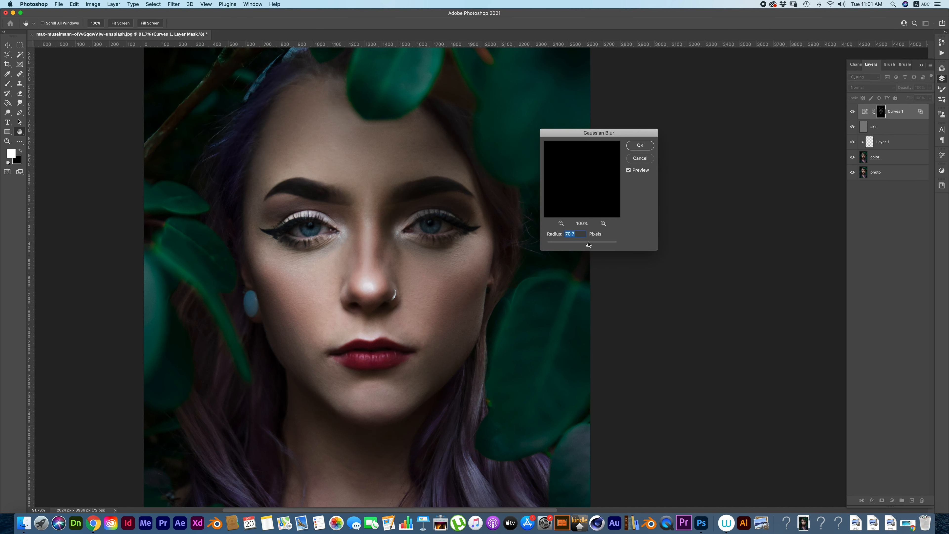
click(641, 146)
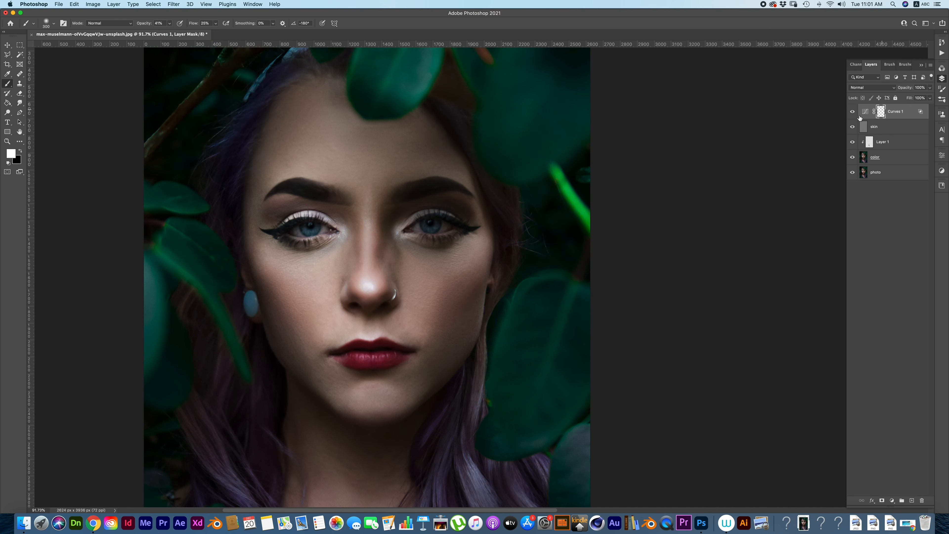
Step: Add a second Curves layer that brightens the midtones, and invert its mask to black
click(892, 500)
click(910, 411)
drag(892, 225, 885, 212)
click(942, 79)
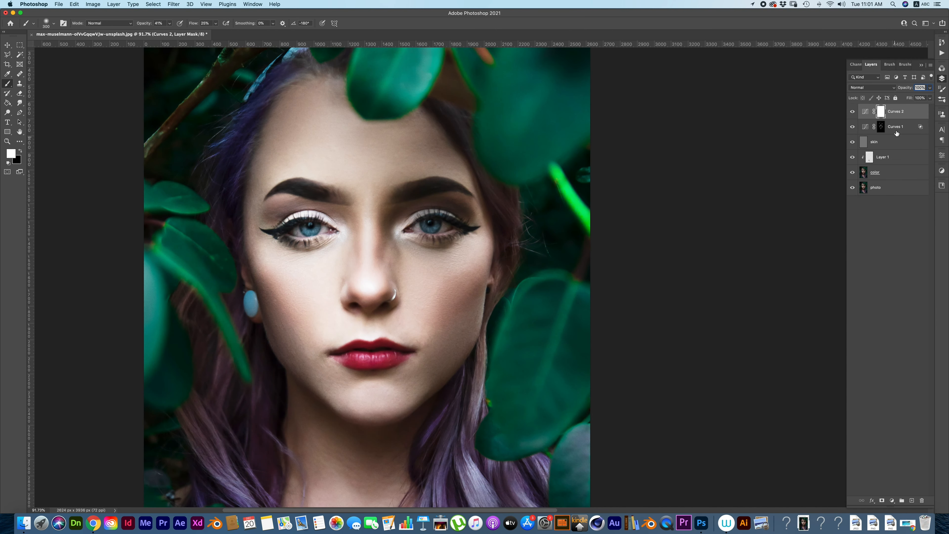
key(super+i)
Step: Adjust the brush size and paint white on the Curves 2 mask to brighten the cheek areas beneath both eyes
key(bracketleft)
key(bracketleft)
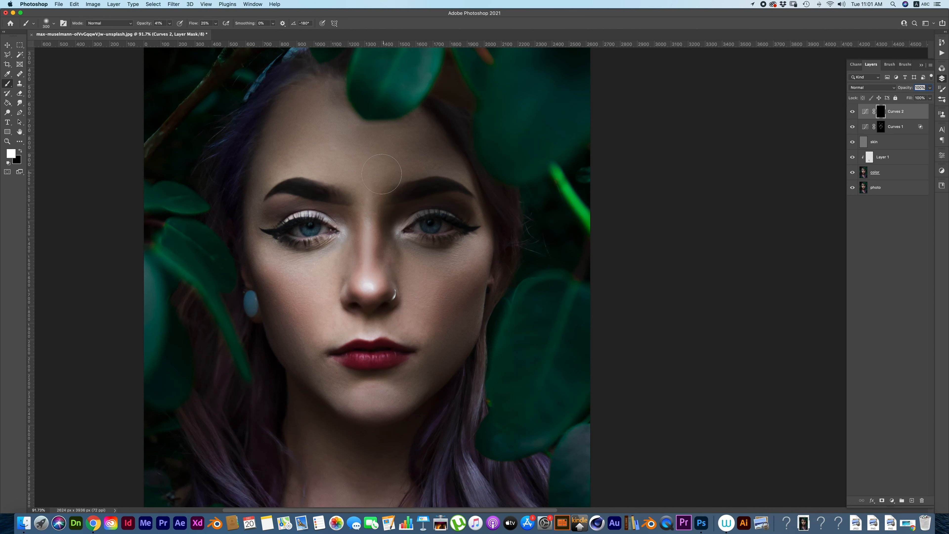
key(bracketleft)
key(bracketleft)
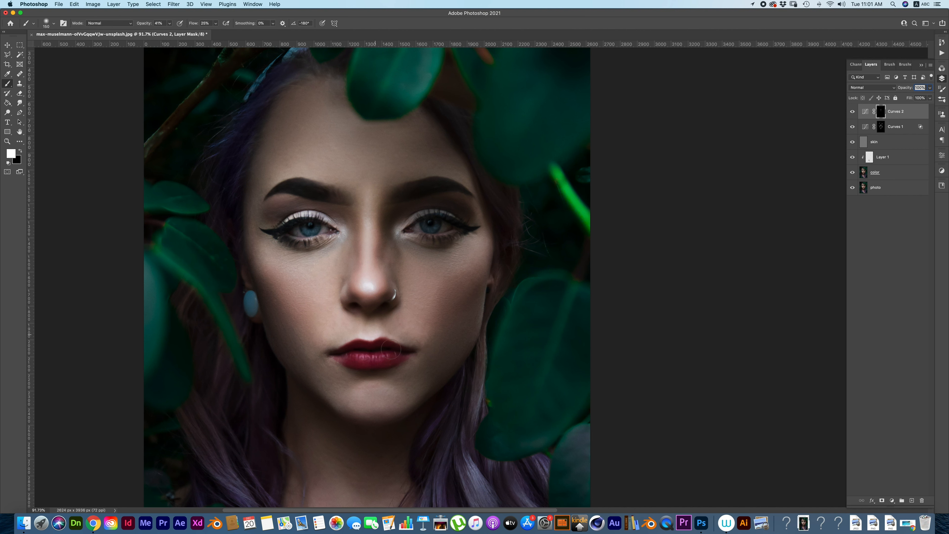
key(bracketright)
key(bracketright)
key(bracketright)
key(bracketright)
key(bracketright)
scroll(406, 379, down, 5)
scroll(405, 378, left, 2)
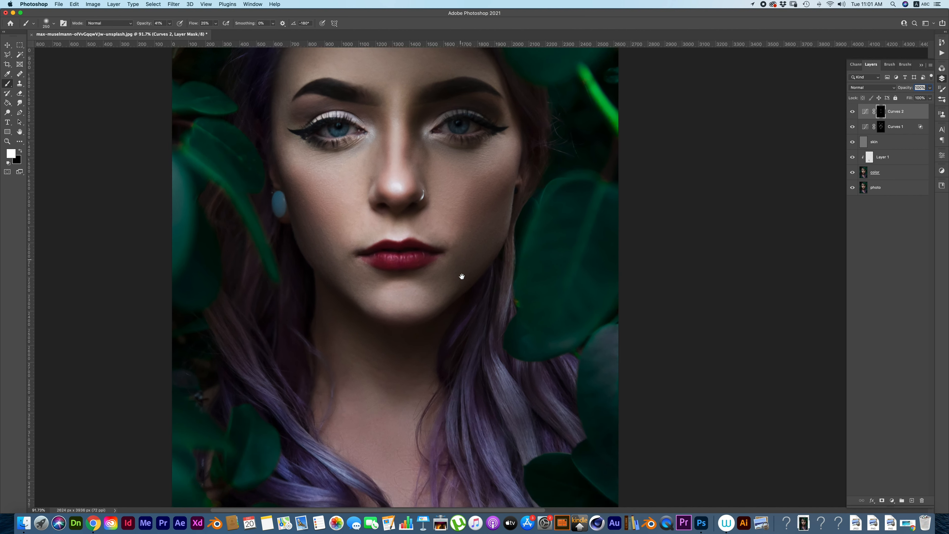
key(bracketleft)
key(bracketleft)
key(bracketleft)
key(bracketleft)
scroll(323, 261, up, 5)
scroll(323, 261, right, 2)
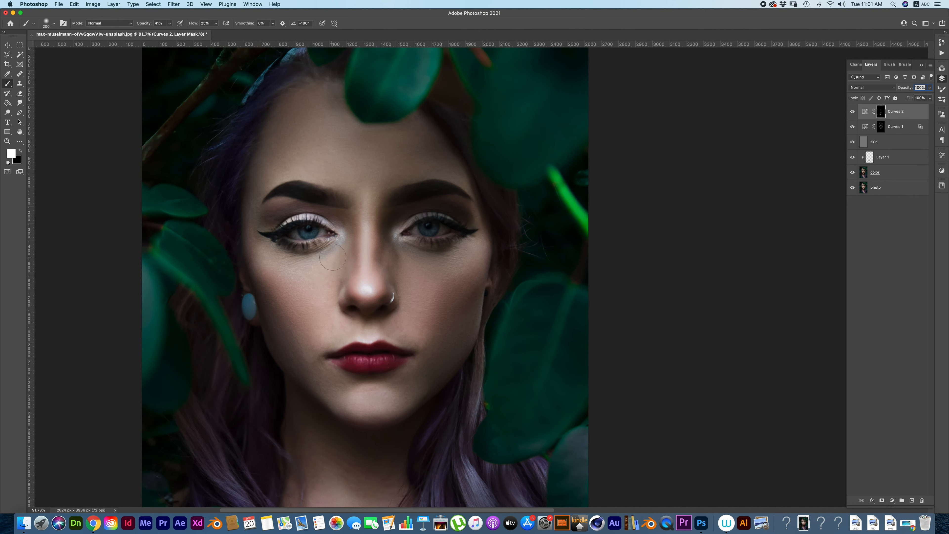
mouse_move(323, 261)
mouse_down()
mouse_move(302, 278)
mouse_move(317, 293)
mouse_move(277, 268)
mouse_up()
mouse_move(410, 254)
mouse_down()
mouse_move(460, 257)
mouse_move(421, 302)
mouse_up()
Step: Enlarge the brush and brighten the centre of the forehead on the Curves 2 mask
key(bracketright)
key(bracketright)
key(bracketright)
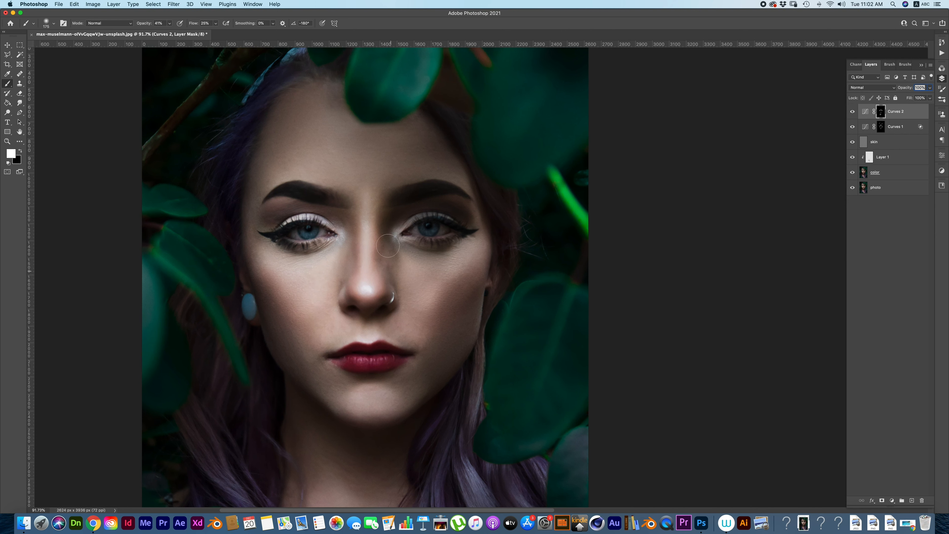
mouse_move(378, 166)
mouse_down()
mouse_move(386, 141)
mouse_move(366, 179)
mouse_move(347, 151)
mouse_up()
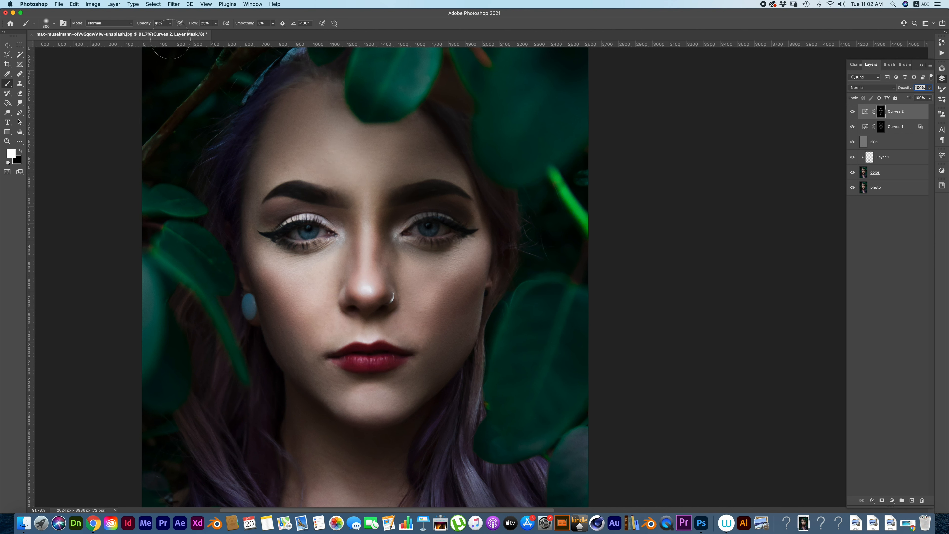
Step: Reapply the last Gaussian Blur to the Curves 2 mask, and lower the layer's Blend If underlying highlight slider toward the midtones
click(177, 4)
click(177, 14)
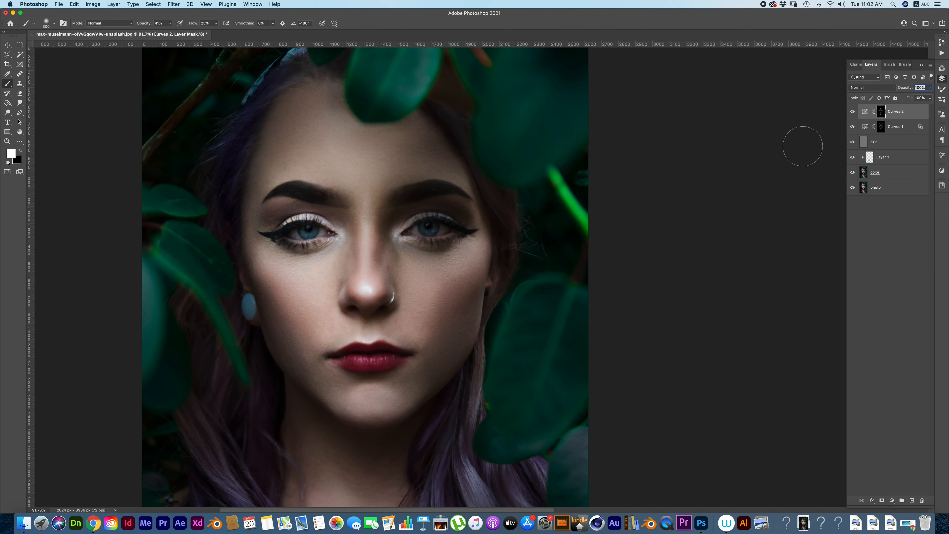
click(866, 111)
double_click(917, 113)
drag(828, 281, 775, 281)
click(888, 148)
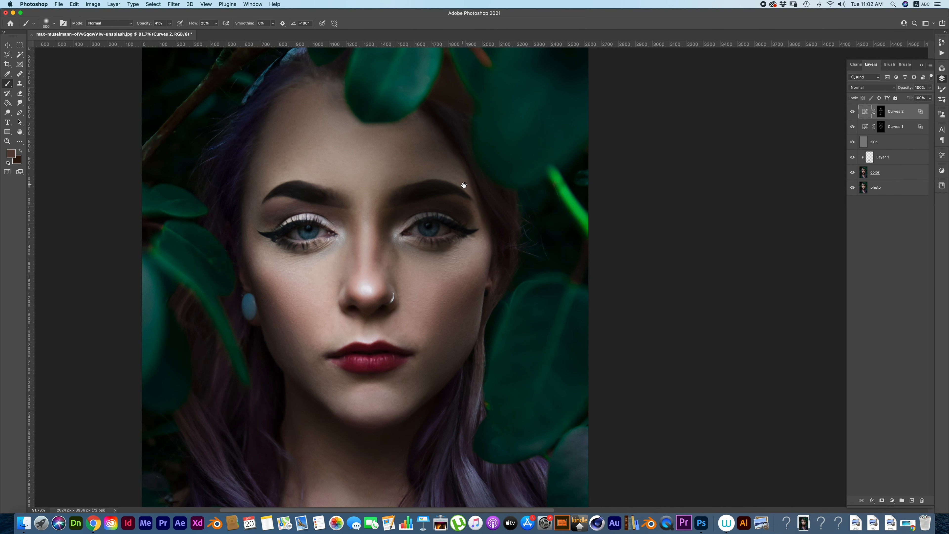
Step: Compare the retouched portrait with the original photo layer shown alone
drag(464, 187, 403, 153)
drag(416, 198, 803, 160)
alt+click(853, 187)
alt+click(852, 187)
alt+click(852, 187)
alt+click(852, 188)
Step: Hide the skin layer and both Curves layers, and select Layer 1 for painting skin tones
drag(422, 246, 445, 290)
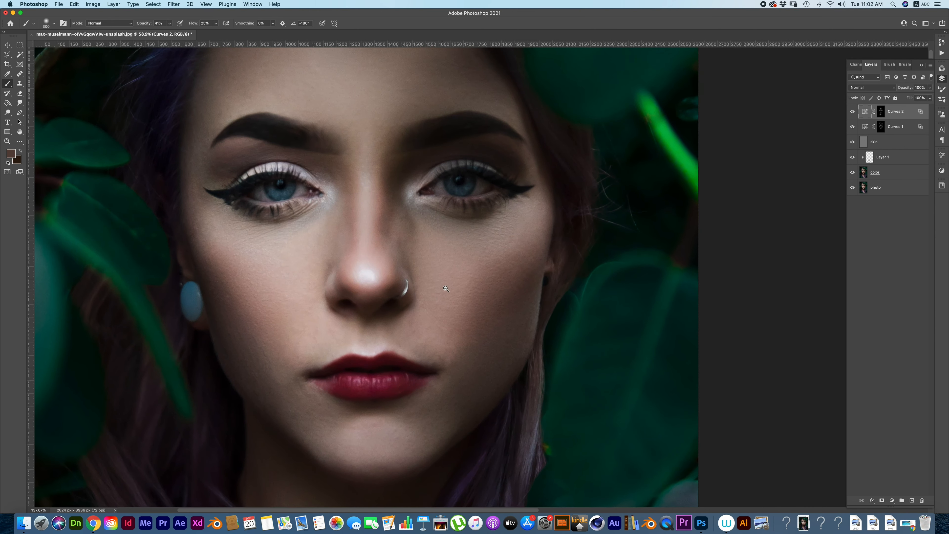
drag(854, 142, 854, 112)
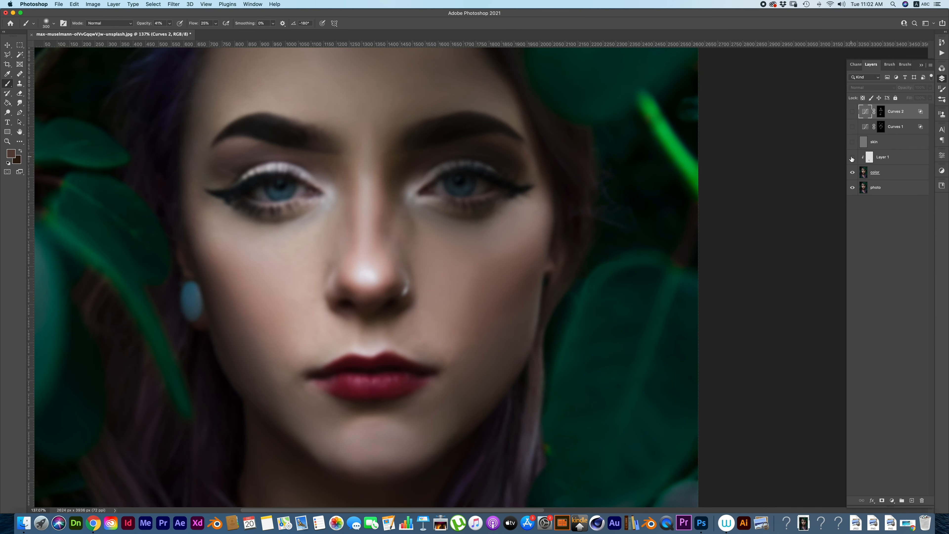
click(877, 159)
Step: Sample neighbouring skin tones with a smaller brush and even out the shaded side of the nose bridge on Layer 1
alt+click(396, 179)
key(bracketleft)
key(bracketleft)
key(bracketleft)
key(bracketleft)
key(bracketleft)
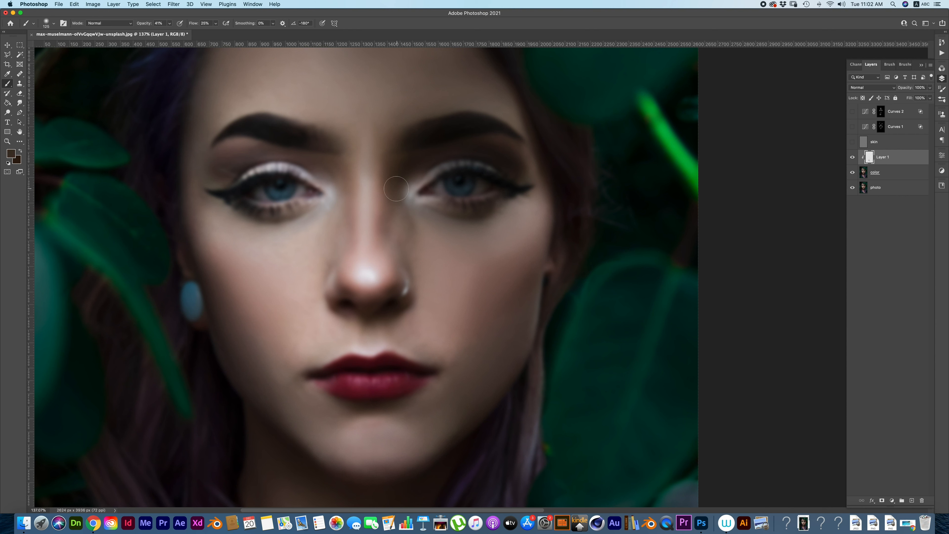
alt+click(396, 223)
mouse_move(398, 229)
mouse_down()
mouse_move(387, 255)
mouse_move(416, 241)
mouse_up()
alt+click(441, 239)
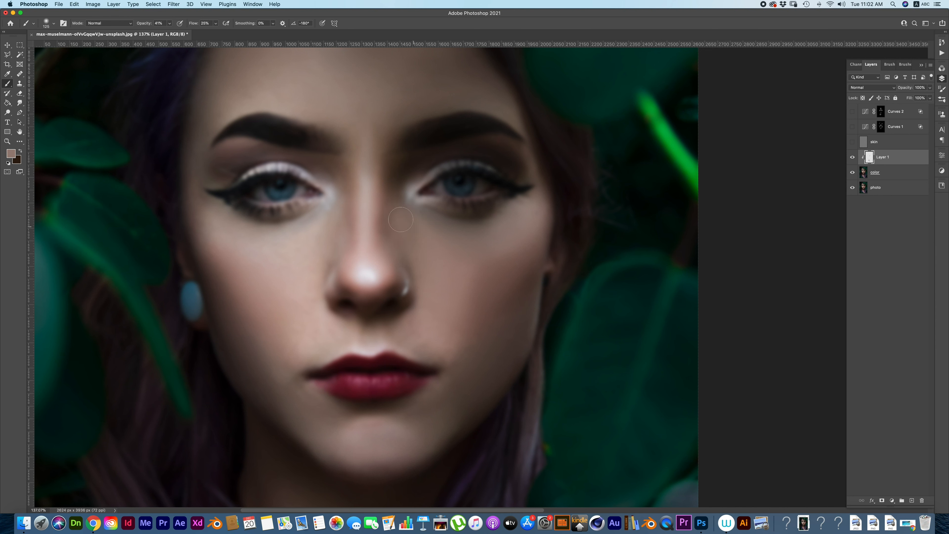
alt+click(378, 255)
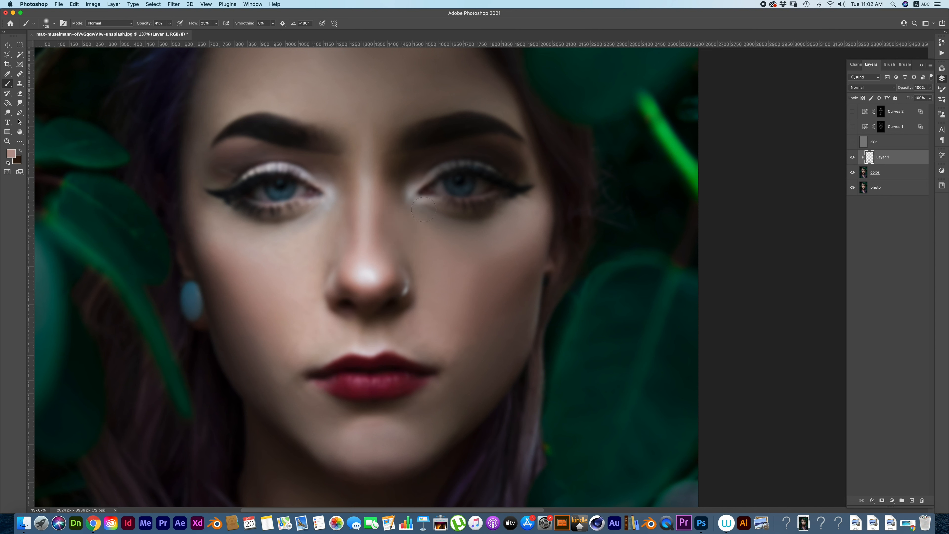
alt+click(385, 213)
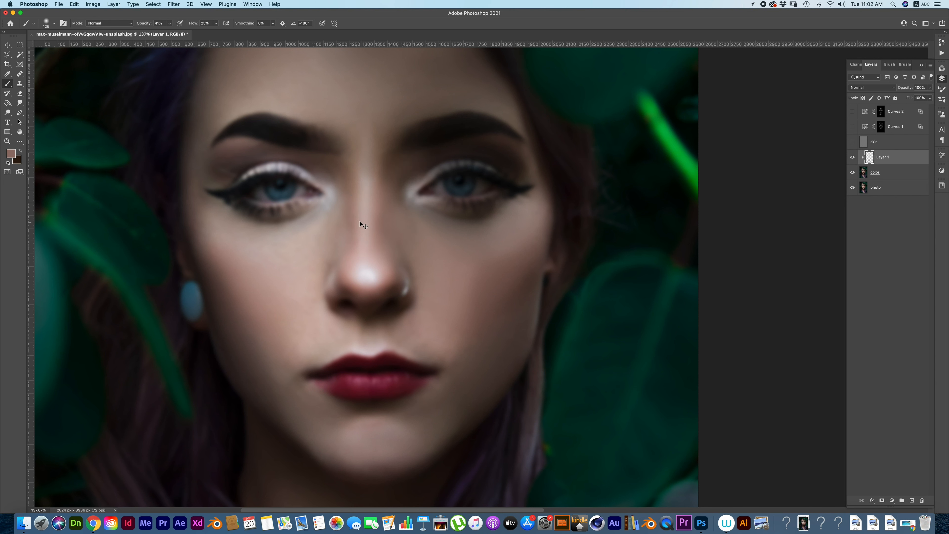
Step: Lower the Brush to 16% opacity and 4% flow, and blend sampled skin tones over the cheeks, nose, mouth area and jaw
drag(193, 23, 135, 25)
alt+click(313, 258)
alt+click(320, 254)
alt+click(365, 216)
alt+click(457, 247)
alt+click(454, 334)
alt+click(367, 345)
alt+click(329, 341)
alt+click(264, 377)
alt+click(297, 369)
alt+click(469, 365)
mouse_move(406, 187)
mouse_down()
mouse_move(374, 184)
mouse_move(403, 173)
mouse_move(405, 199)
mouse_up()
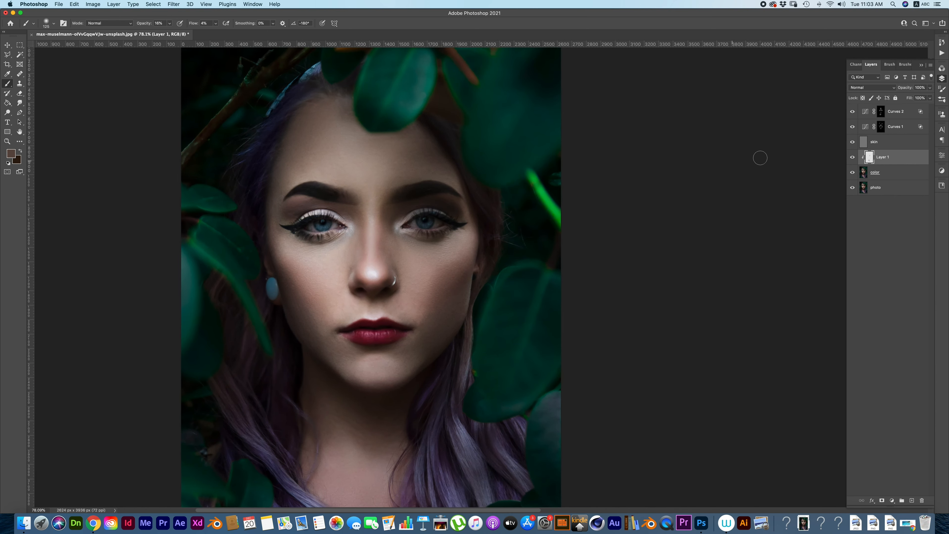
Step: Compare the blended skin tones with the original photo by isolating the photo layer and restoring the others
alt+click(850, 188)
alt+click(849, 189)
alt+click(849, 188)
alt+click(850, 189)
Step: Add a Selective Color layer above Curves 2 and set the cyan of its Neutrals to about -7%
scroll(387, 239, up, 3)
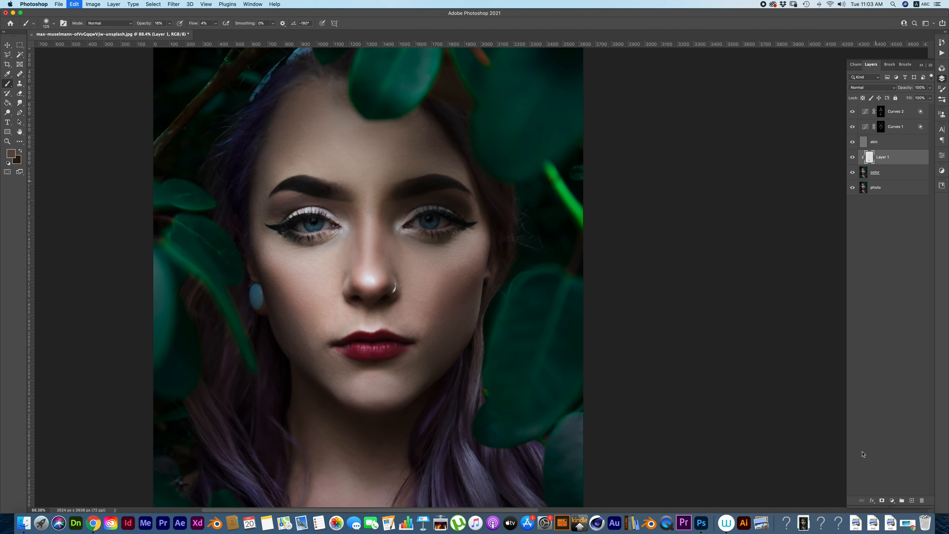
click(898, 116)
click(893, 502)
click(903, 503)
click(858, 185)
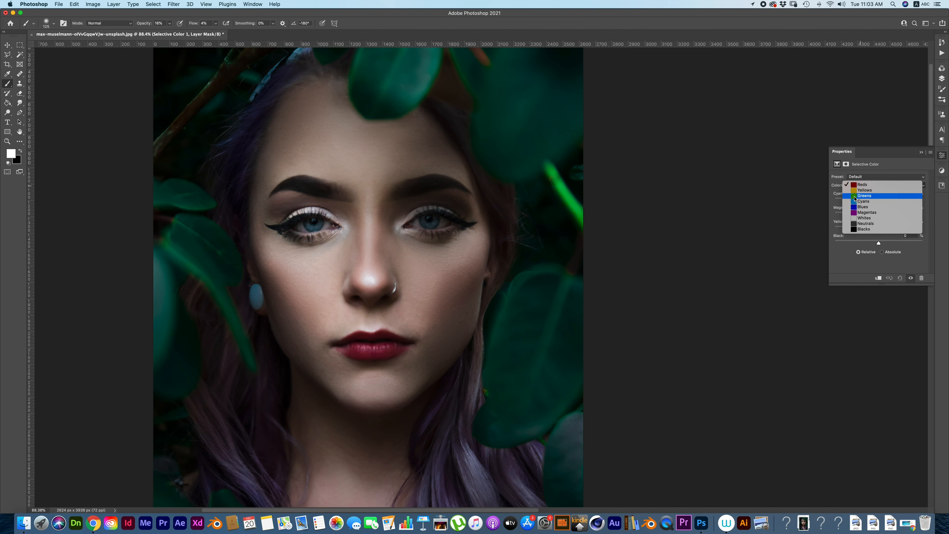
click(865, 224)
drag(879, 201, 885, 202)
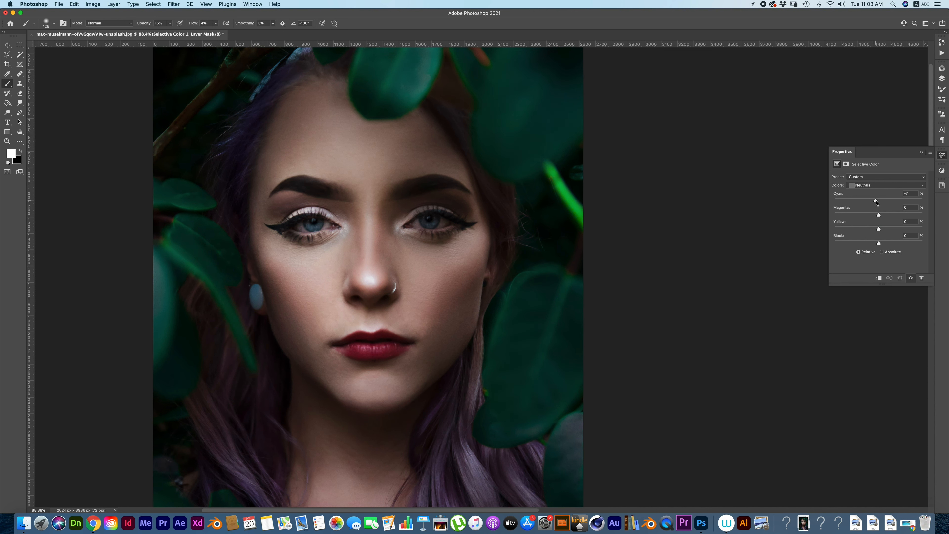
Step: Set the cyan of the Selective Color layer's Blacks to about +2%
click(863, 186)
click(875, 193)
mouse_move(882, 203)
mouse_down()
mouse_move(872, 203)
mouse_move(881, 205)
mouse_up()
drag(435, 208, 418, 190)
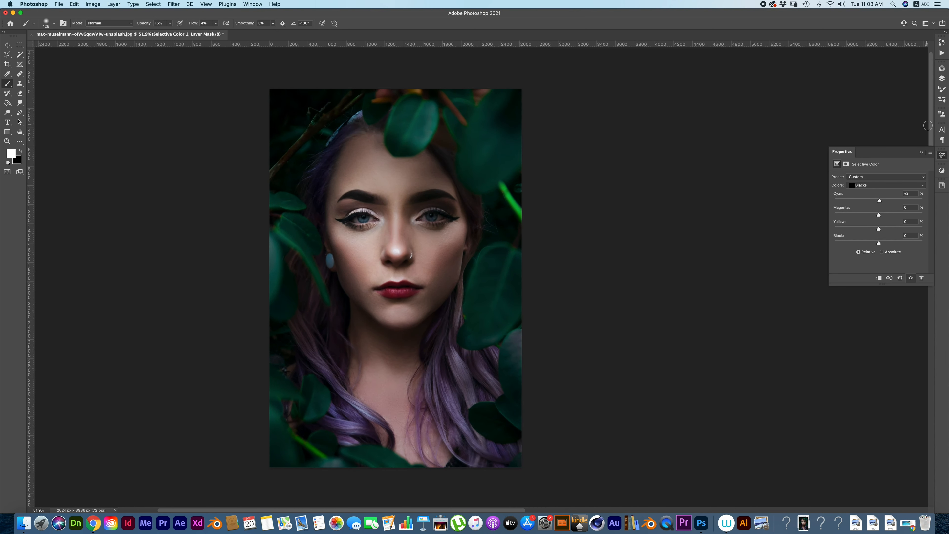
click(941, 80)
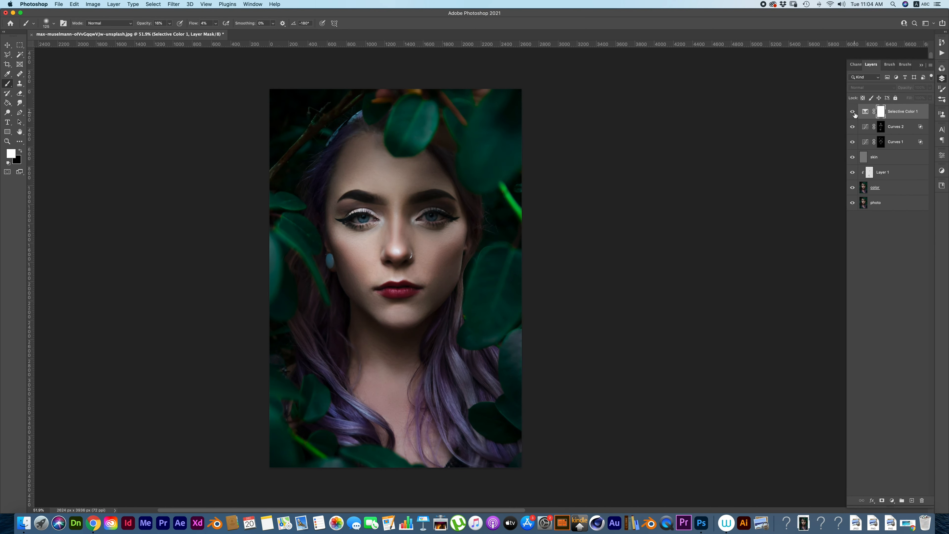
Step: Add a third Curves layer on top and slightly adjust the highlight and shadow end points of its Red channel
click(893, 501)
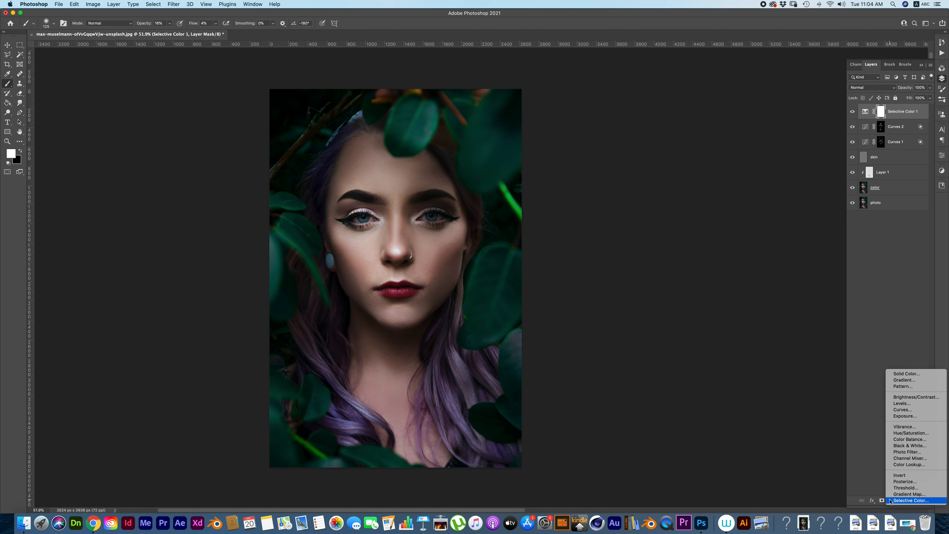
click(912, 414)
click(875, 186)
click(867, 194)
mouse_move(922, 194)
mouse_down()
mouse_move(910, 192)
mouse_move(920, 189)
mouse_up()
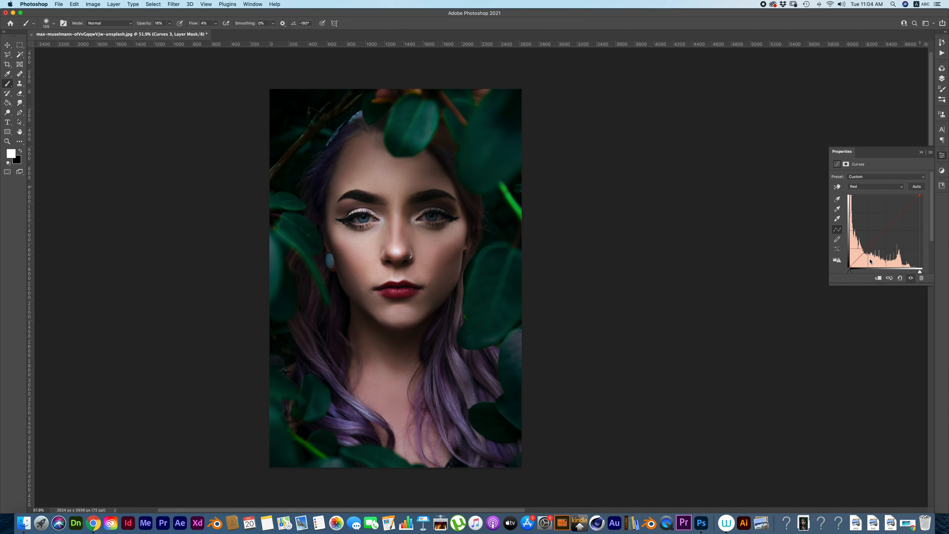
drag(851, 268, 851, 268)
click(941, 80)
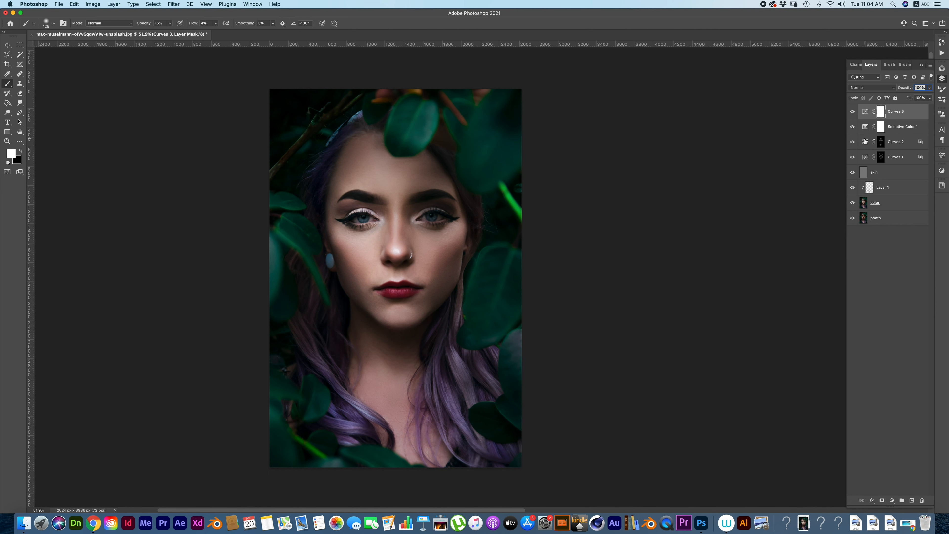
Step: Stamp all visible layers into a new top layer and open it in the Camera Raw filter
key(super+alt+shift+e)
click(173, 4)
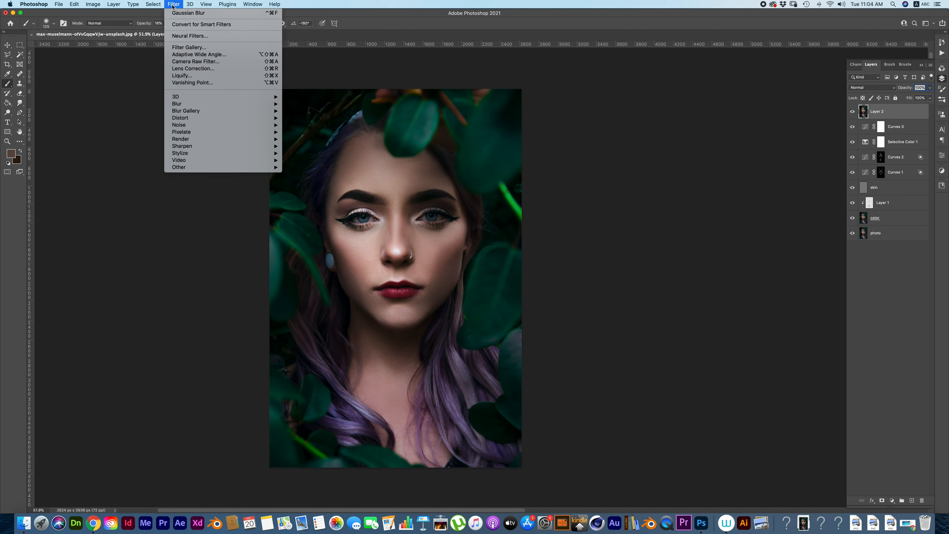
click(177, 61)
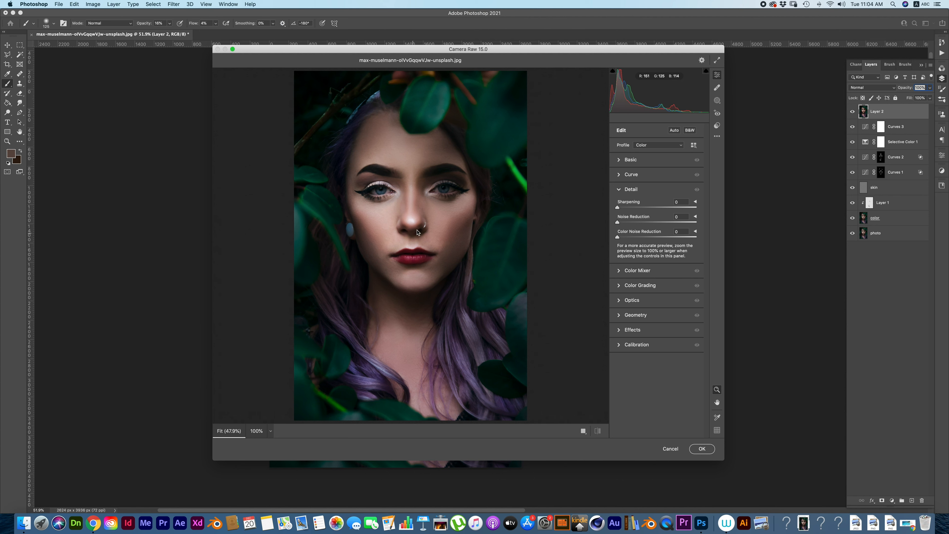
Step: Add grain to the stamped layer with the Camera Raw effects, and open the colour calibration settings
drag(416, 160, 471, 212)
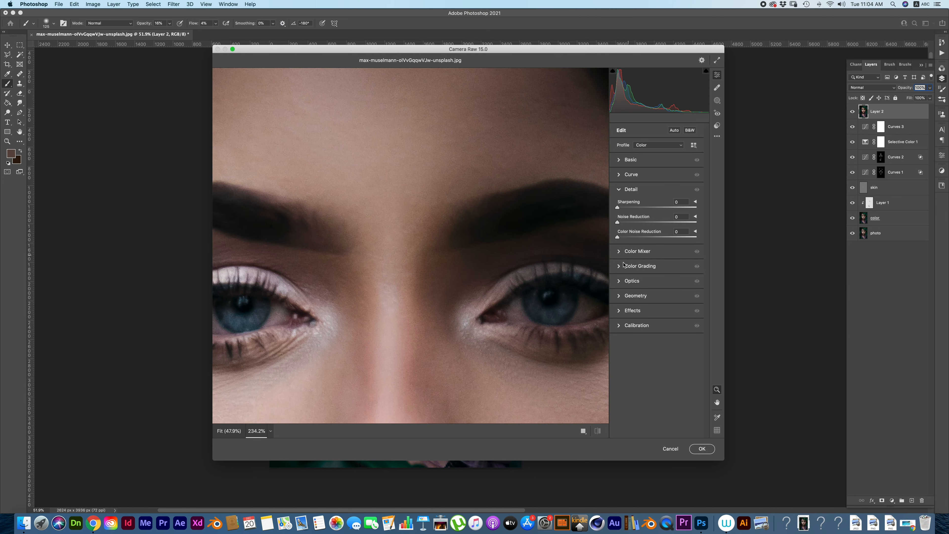
click(632, 325)
click(620, 279)
click(632, 263)
drag(651, 284, 634, 285)
click(628, 264)
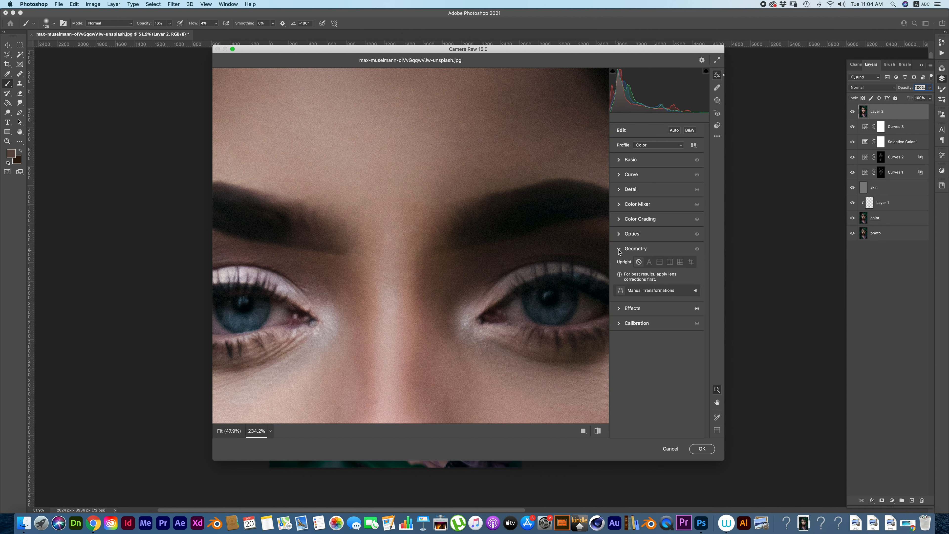
click(635, 278)
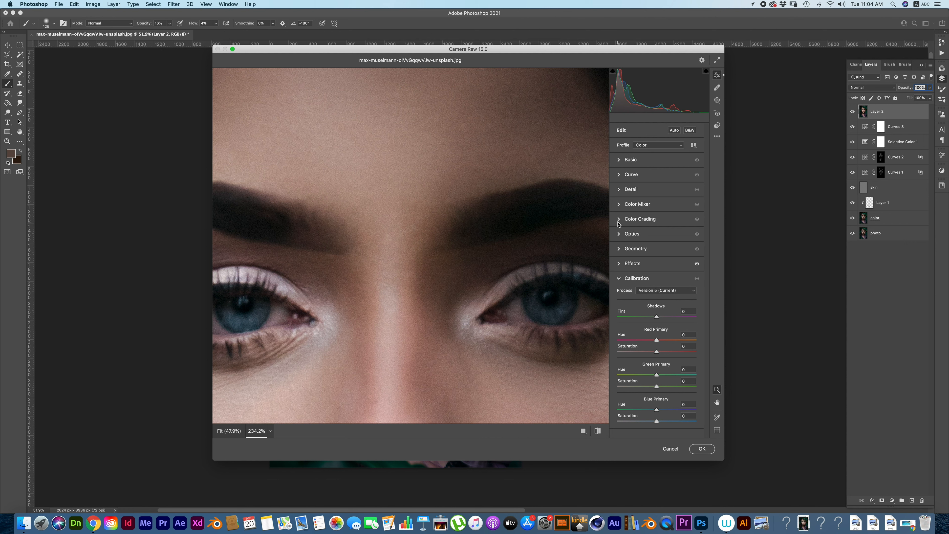
Step: In the Color Mixer, set the Aquas saturation to +59 and Blues to +26, and their luminance to +38 and +36
click(619, 205)
mouse_move(488, 221)
mouse_down()
mouse_move(445, 223)
mouse_move(485, 224)
mouse_up()
click(694, 217)
click(657, 299)
drag(660, 294, 681, 293)
click(646, 229)
drag(686, 304, 668, 303)
click(670, 227)
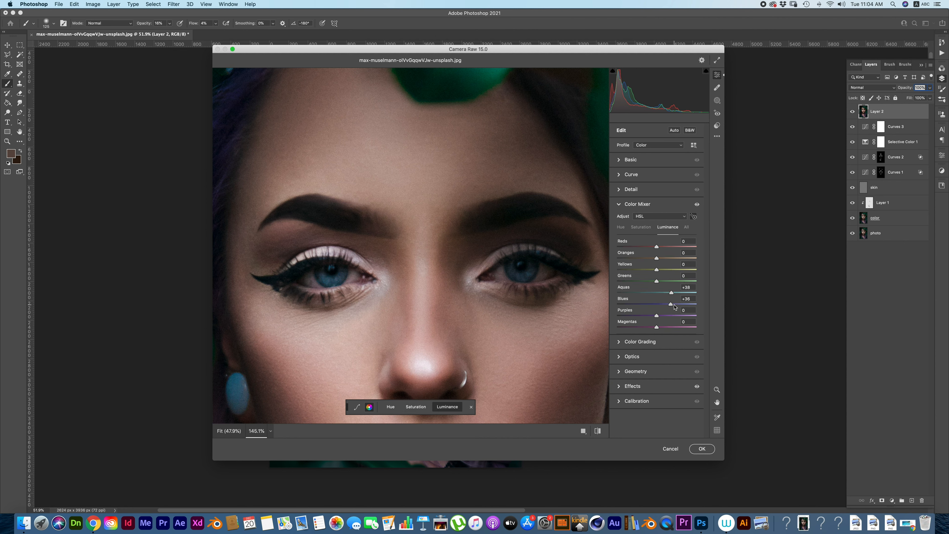
Step: Reset the Blues saturation to 0 in the Color Mixer, keeping the Aquas setting
click(641, 228)
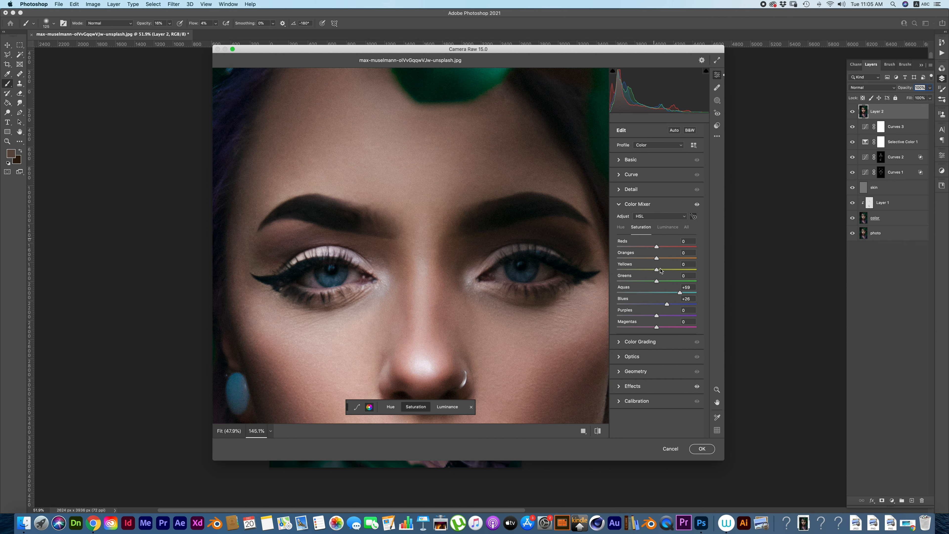
key(z)
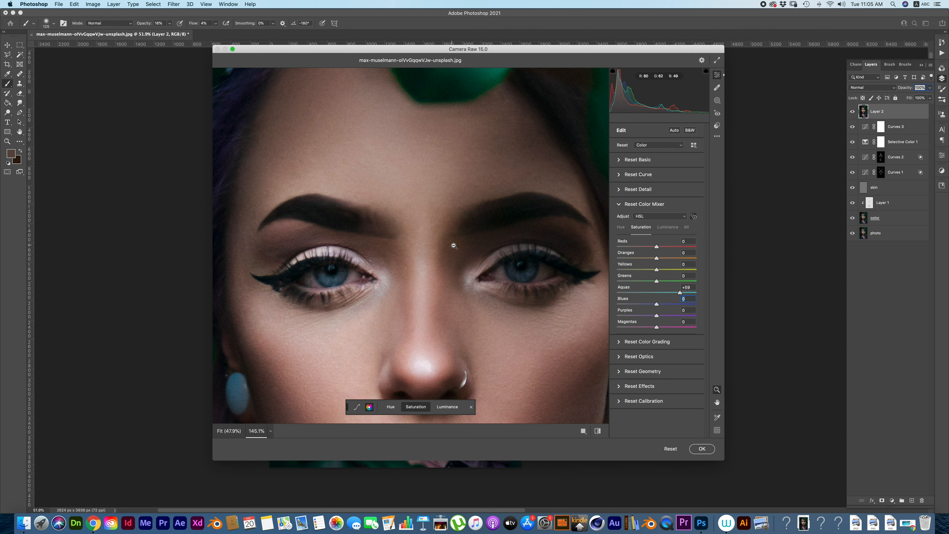
alt+click(449, 240)
click(434, 226)
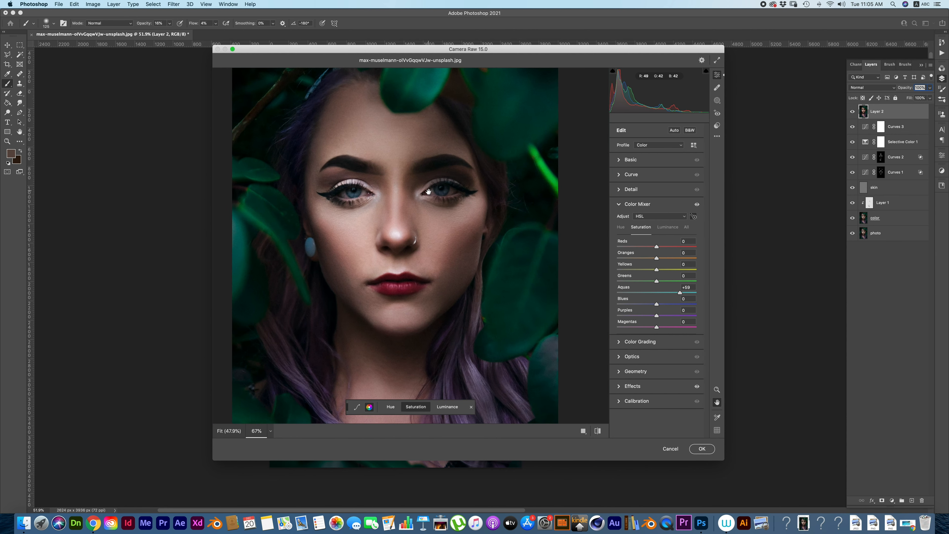
Step: Set the Color Mixer hue of Greens to +100 and Aquas to +39, and apply the Camera Raw filter
click(622, 229)
drag(692, 289, 675, 299)
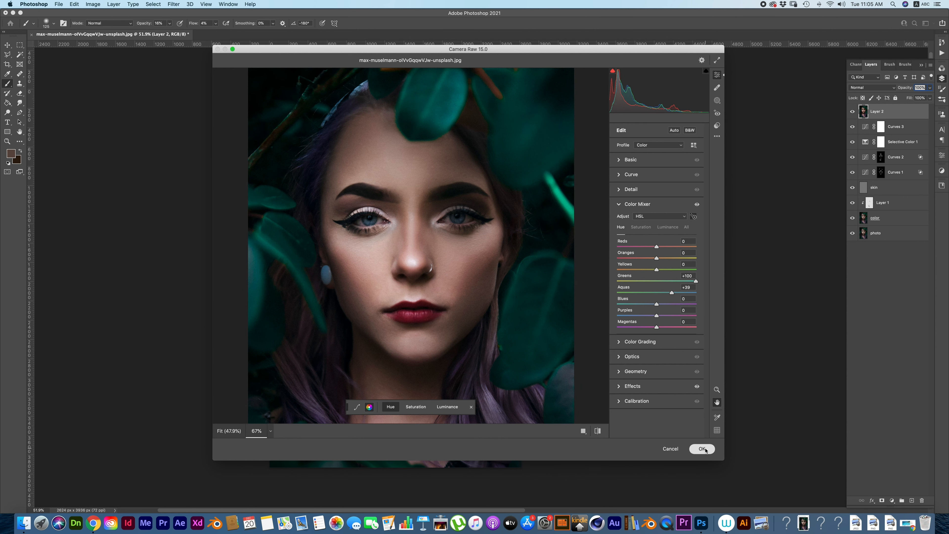
click(702, 448)
Step: Compare the original photo layer alone with the full retouched layer stack, ending with all layers shown
alt+click(852, 235)
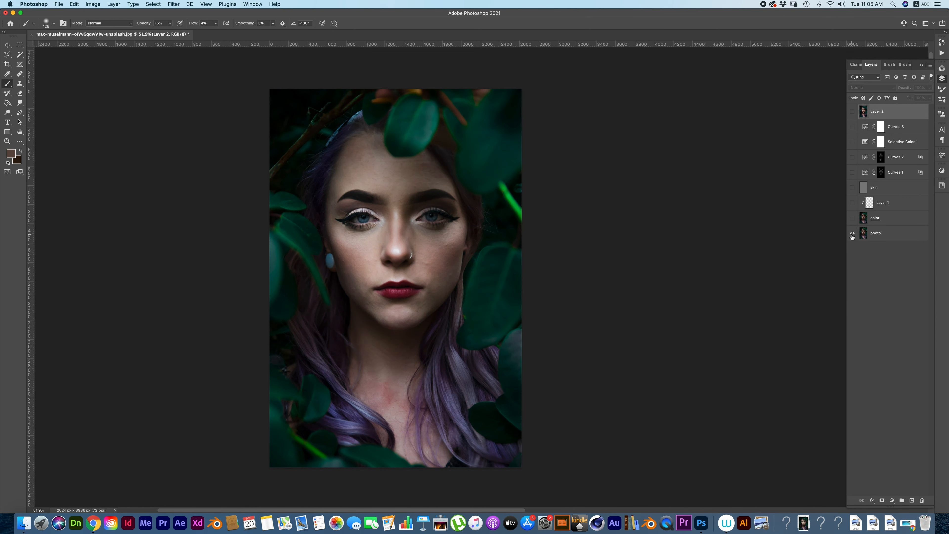
alt+click(853, 234)
alt+click(855, 236)
alt+click(857, 236)
alt+click(853, 233)
alt+click(852, 233)
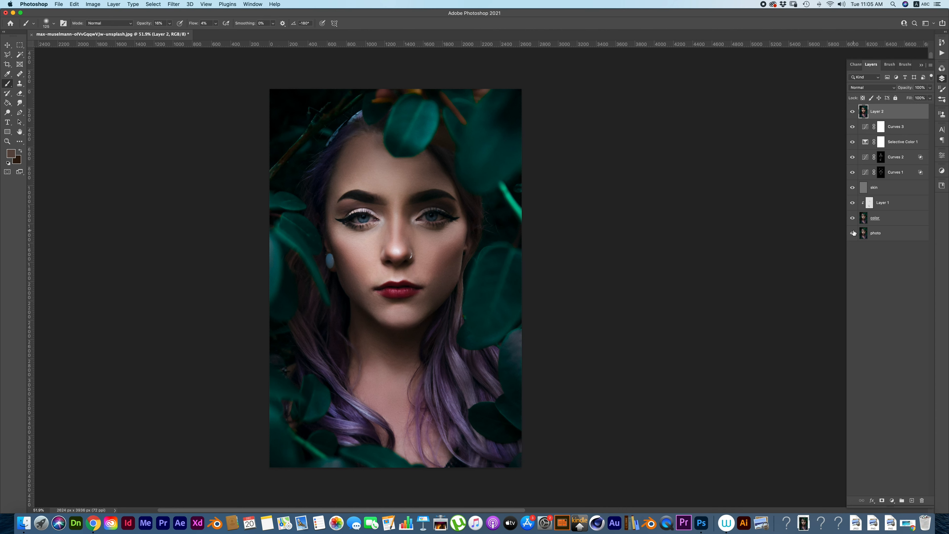